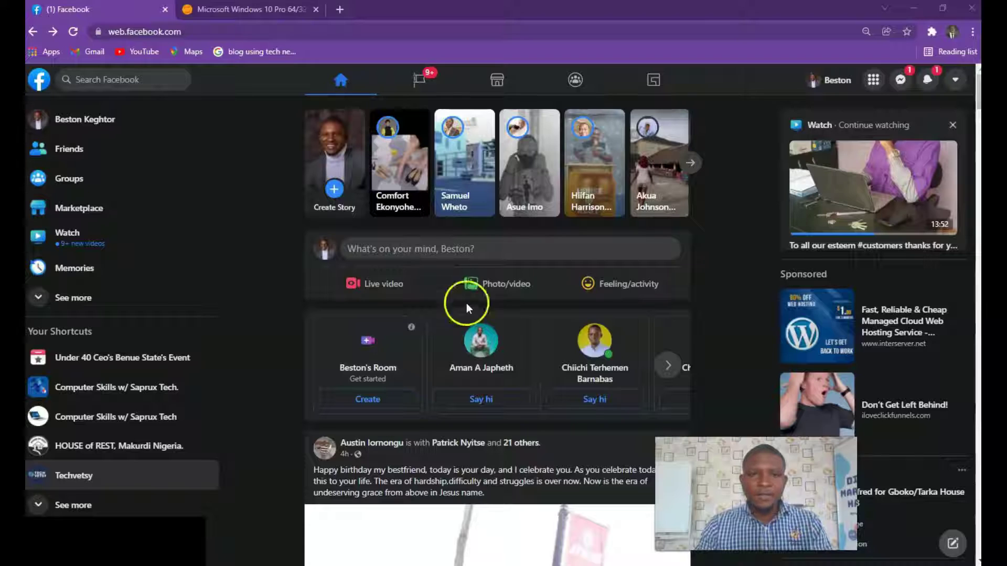
Open the personal profile and view its photo/video post form, closing it without posting
click(110, 120)
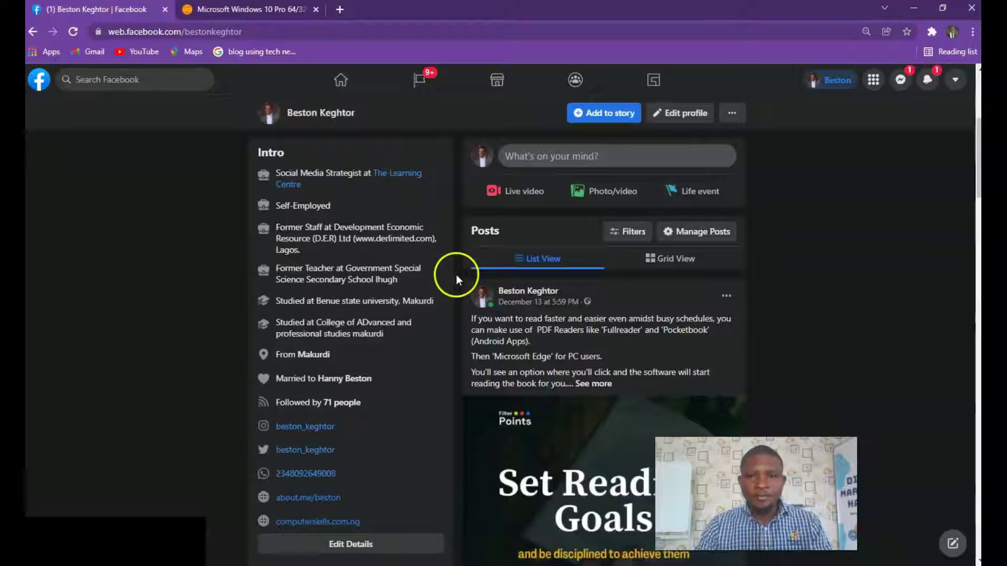
click(603, 194)
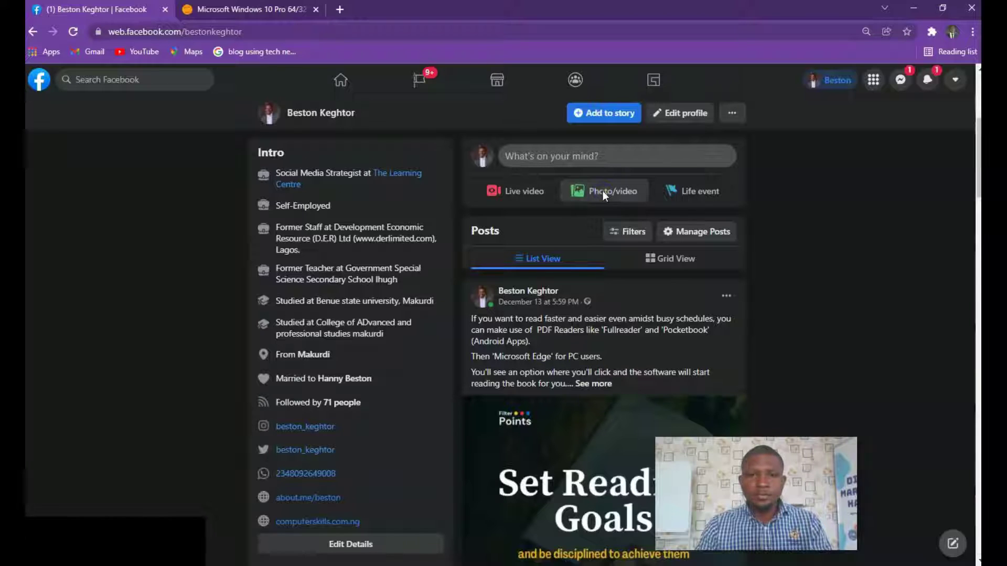
click(603, 193)
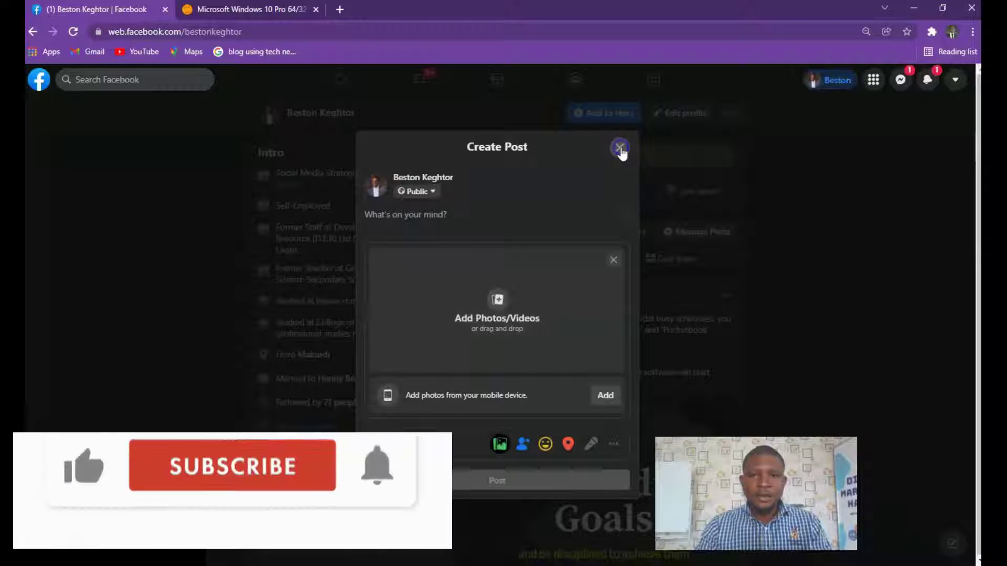
click(618, 148)
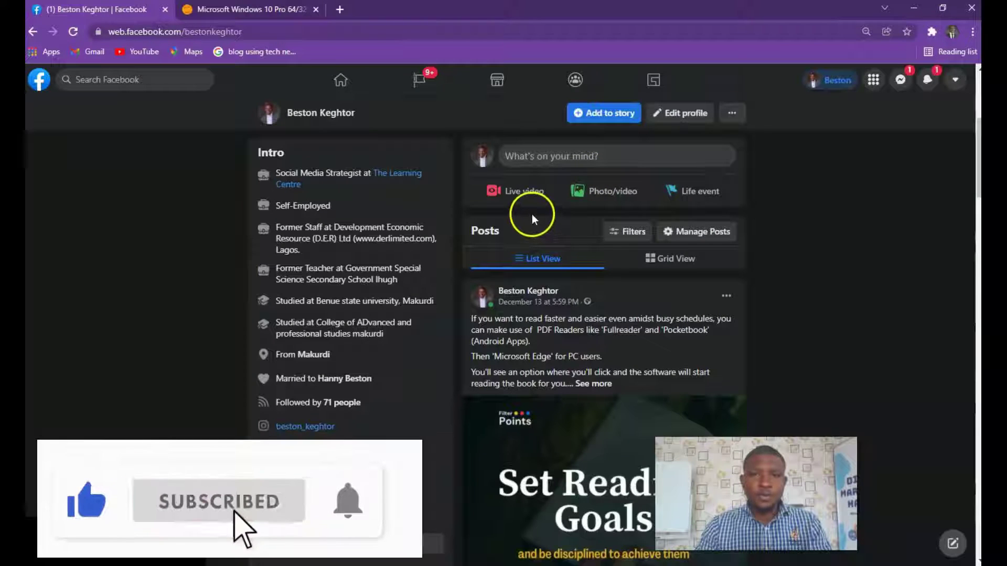
Leave the unshared profile post and open the managed page Computer Skills w/ Saprux Tech, dismissing the WhatsApp ad offer
click(418, 78)
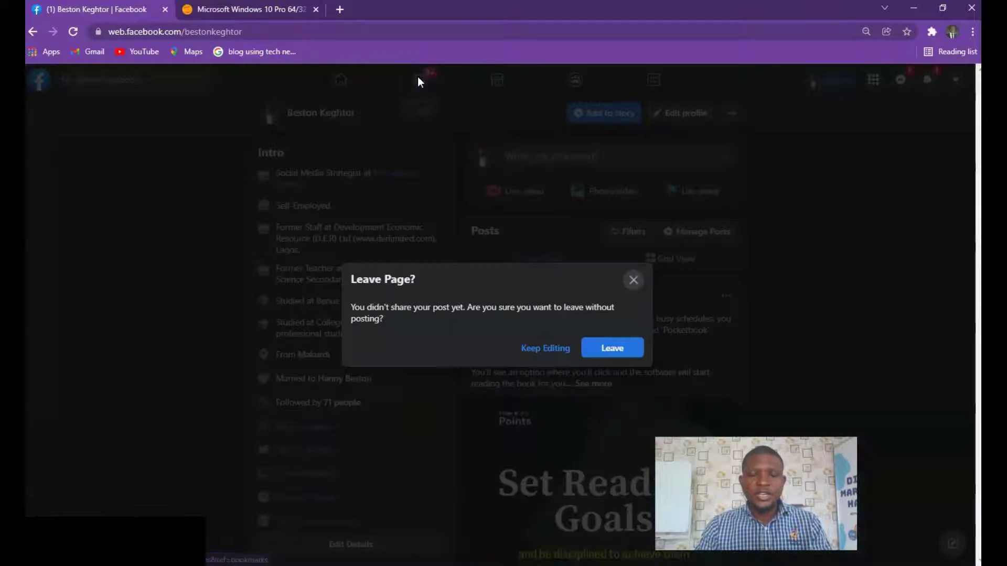
click(590, 344)
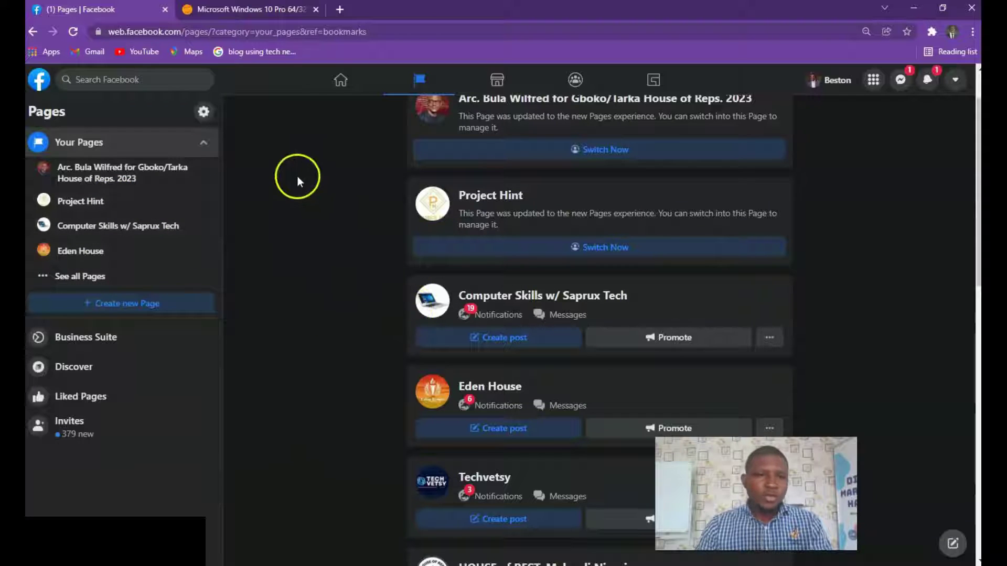
click(514, 300)
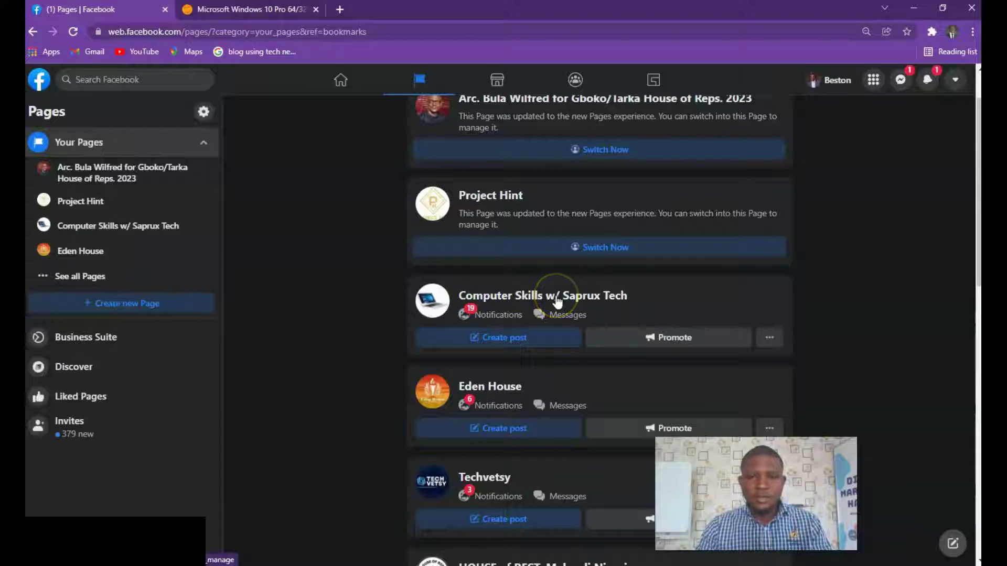
click(557, 301)
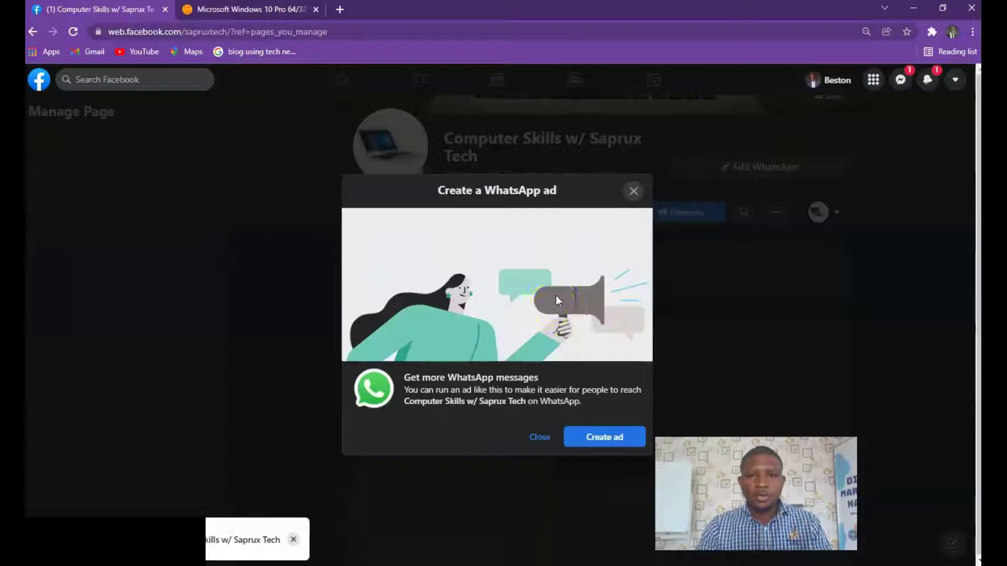
click(587, 398)
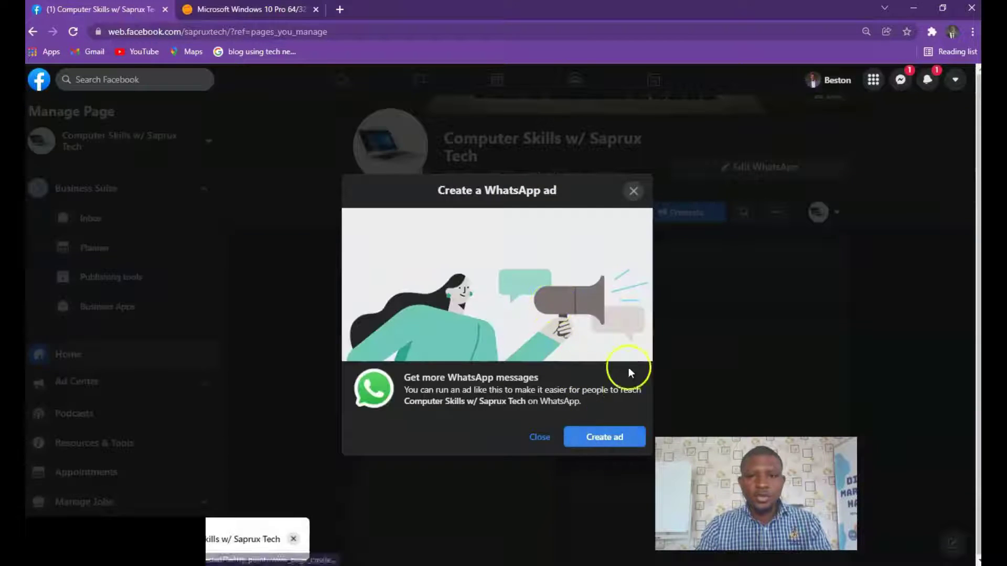
click(633, 191)
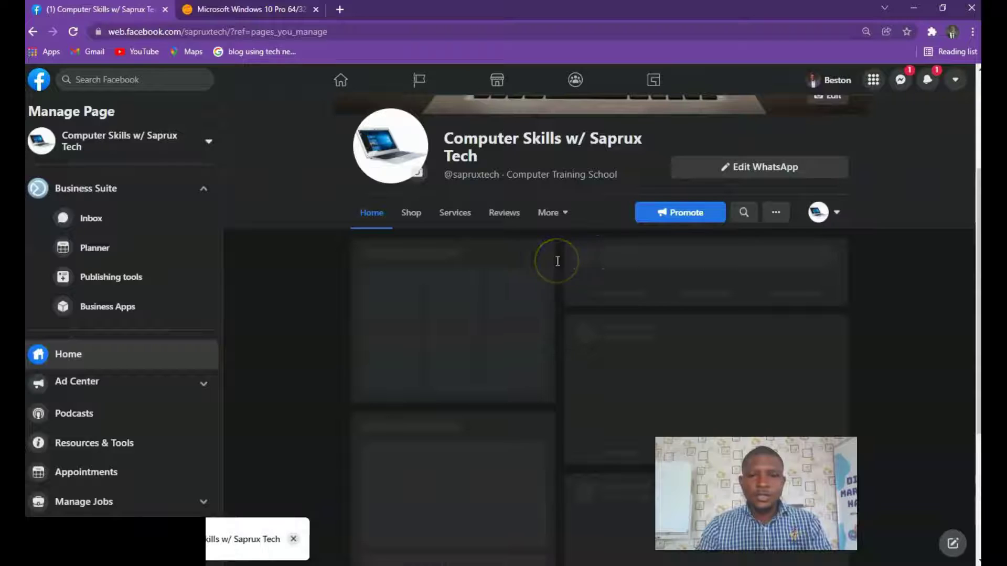
View the Computer Skills w/ Saprux Tech page's photo/video post form and close it without posting
scroll(557, 260, down, 1)
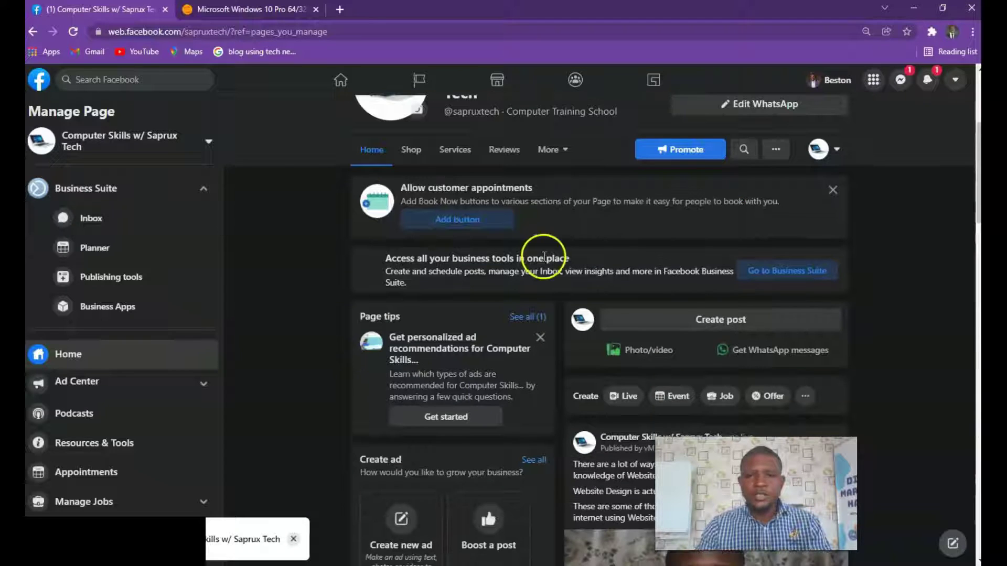
click(651, 357)
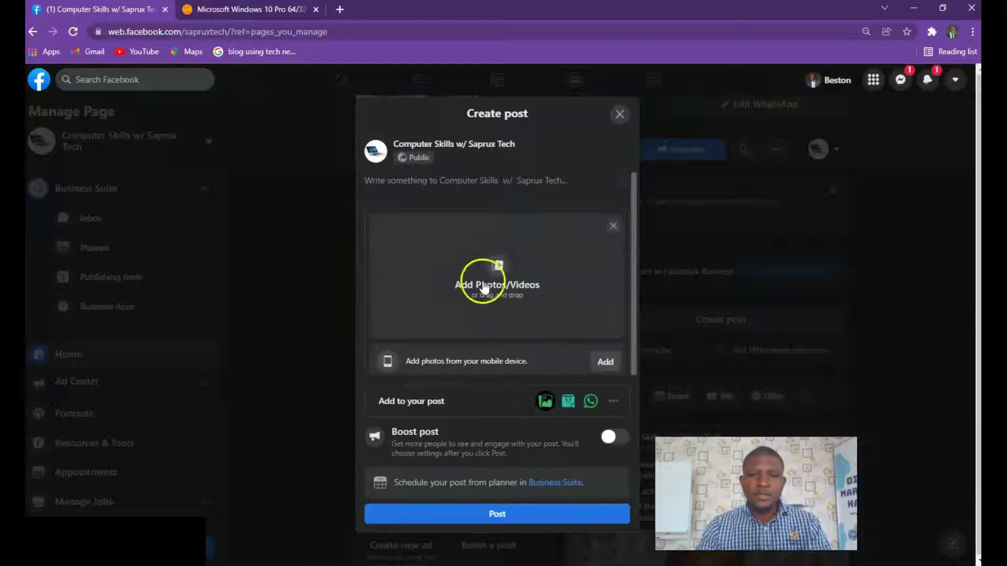
click(621, 124)
click(615, 349)
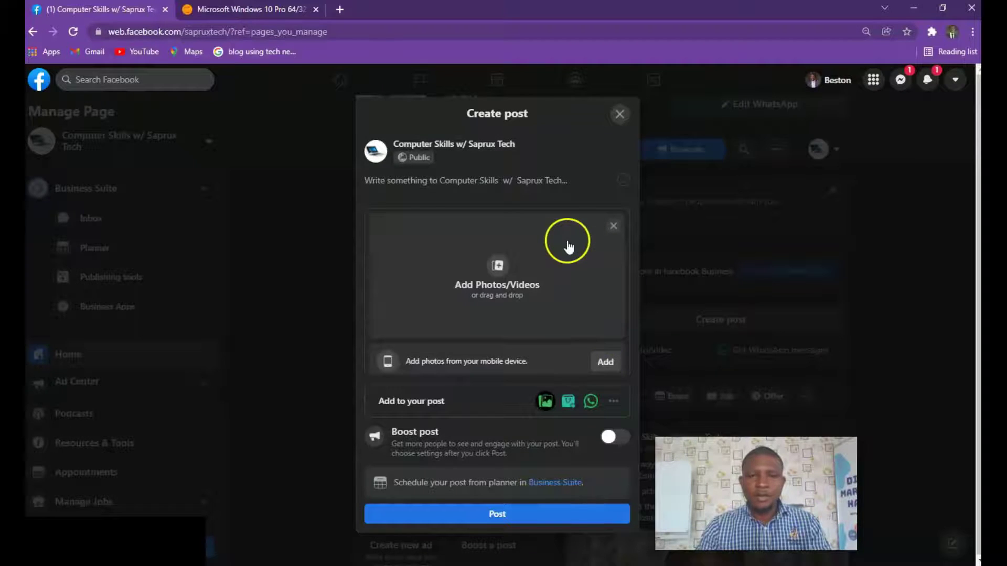
scroll(535, 217, up, 5)
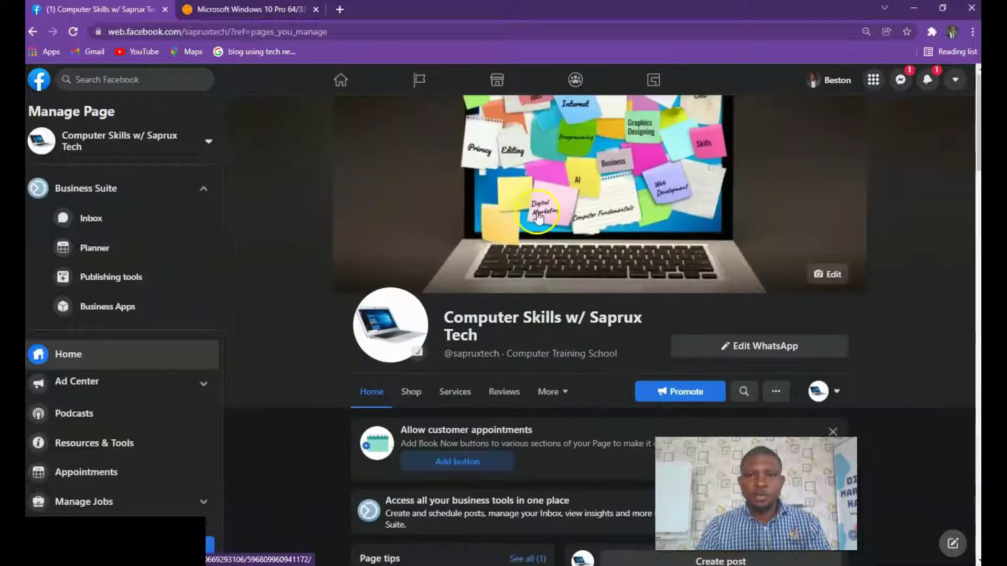
Open the managed group Computer Skills w/ Saprux Tech. from the groups list
click(575, 81)
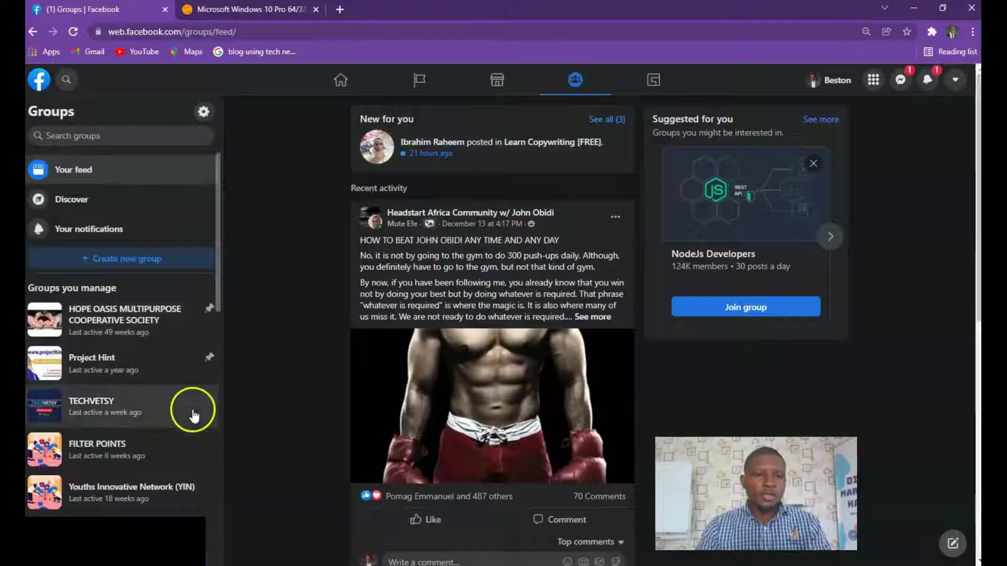
scroll(179, 445, down, 3)
scroll(169, 446, down, 1)
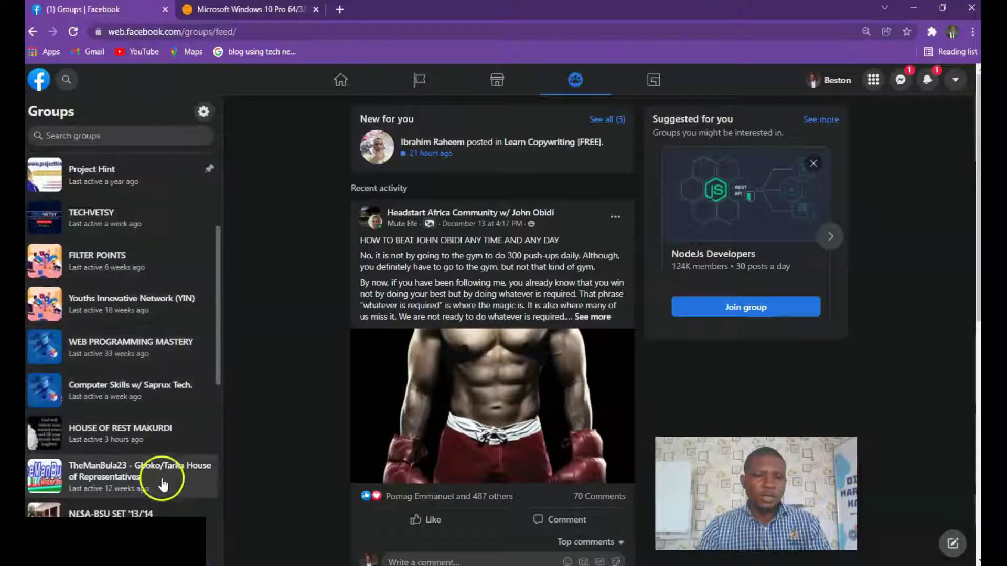
click(139, 391)
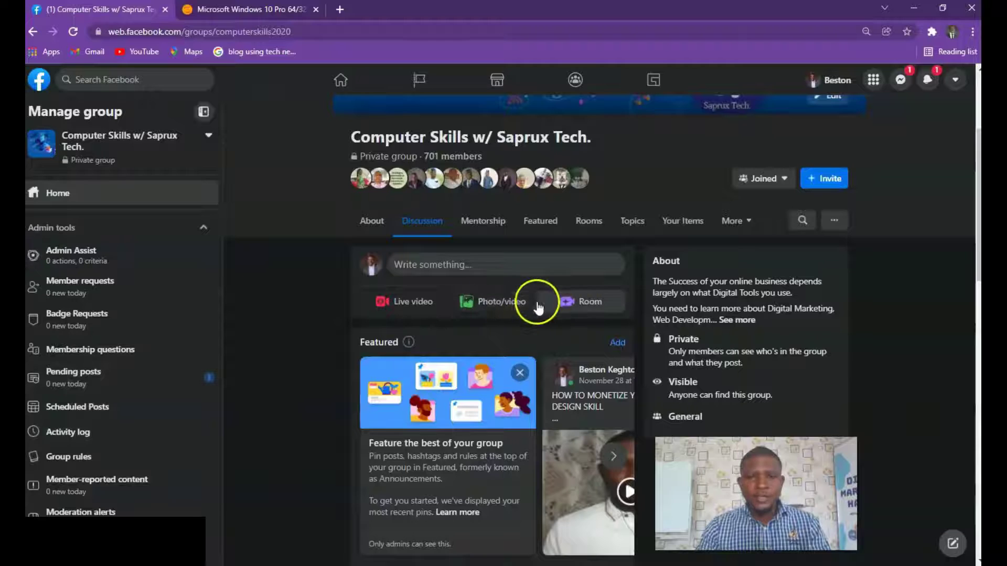
Start a photo/video post in the group and bring up the file picker for its media
click(499, 307)
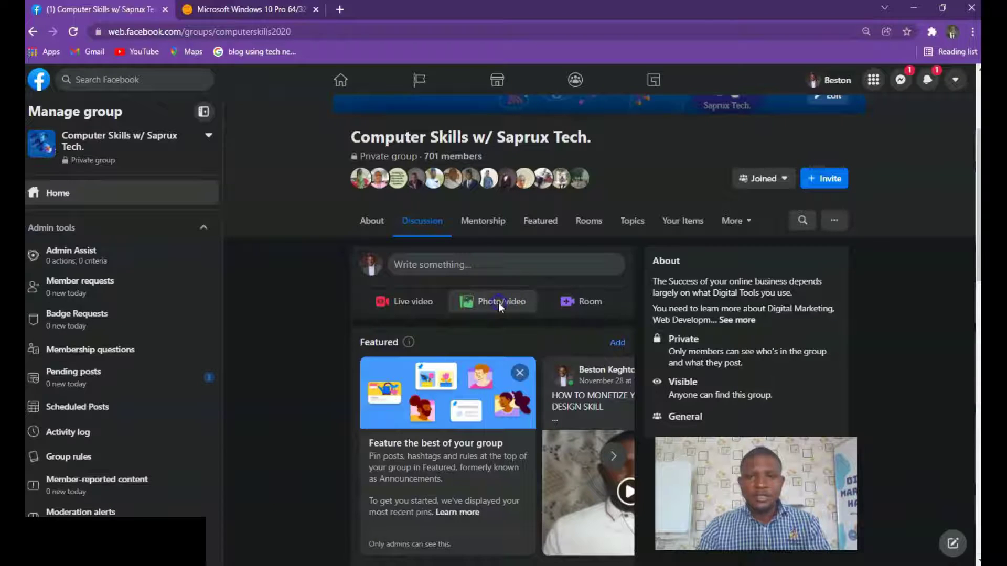
click(499, 304)
click(493, 300)
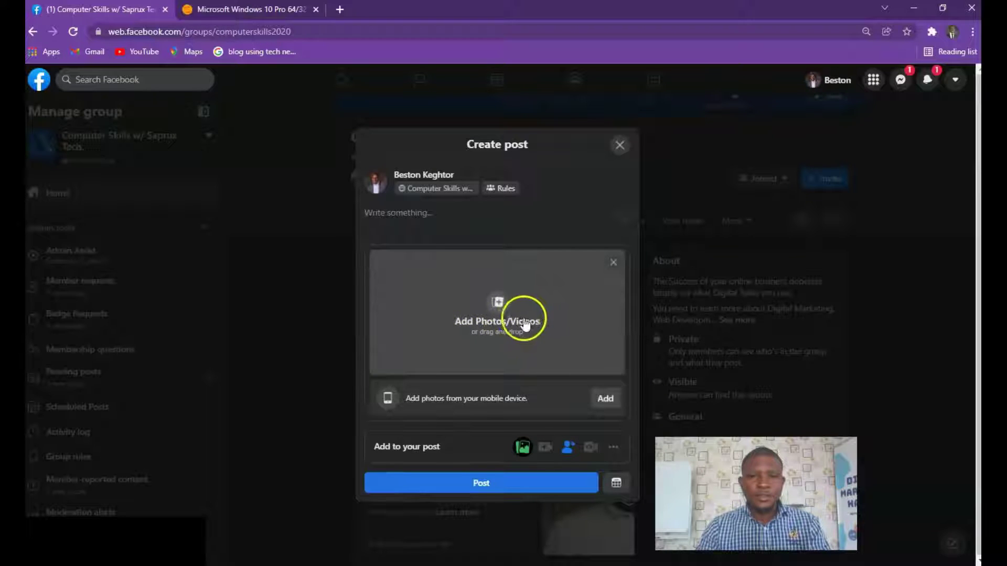
click(502, 312)
click(502, 306)
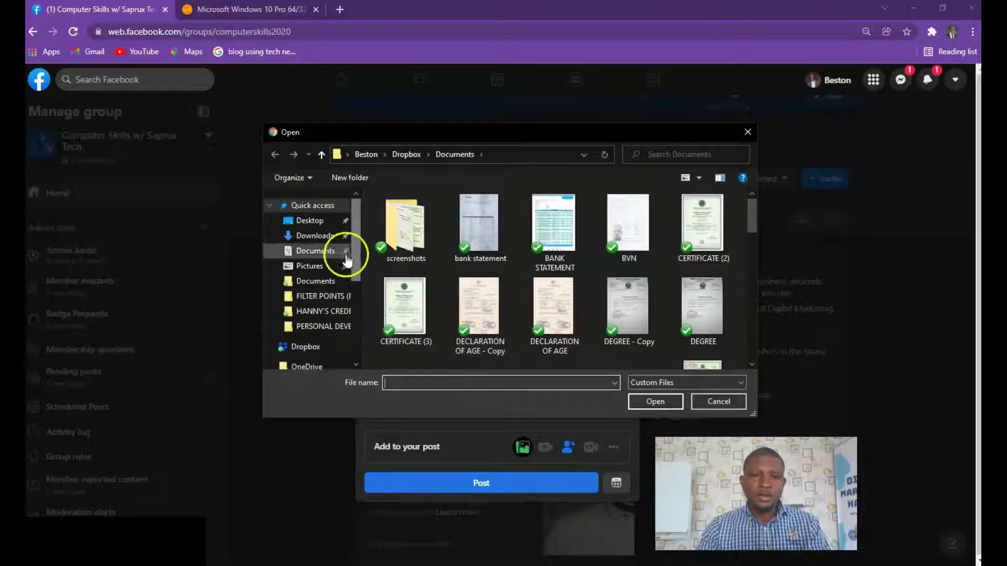
Attach the video HOW TO MAKE MONEY WITH WEBSITE DESIGN from the desktop folder saprux tehnologies > YOUTUBE to the group post
click(325, 298)
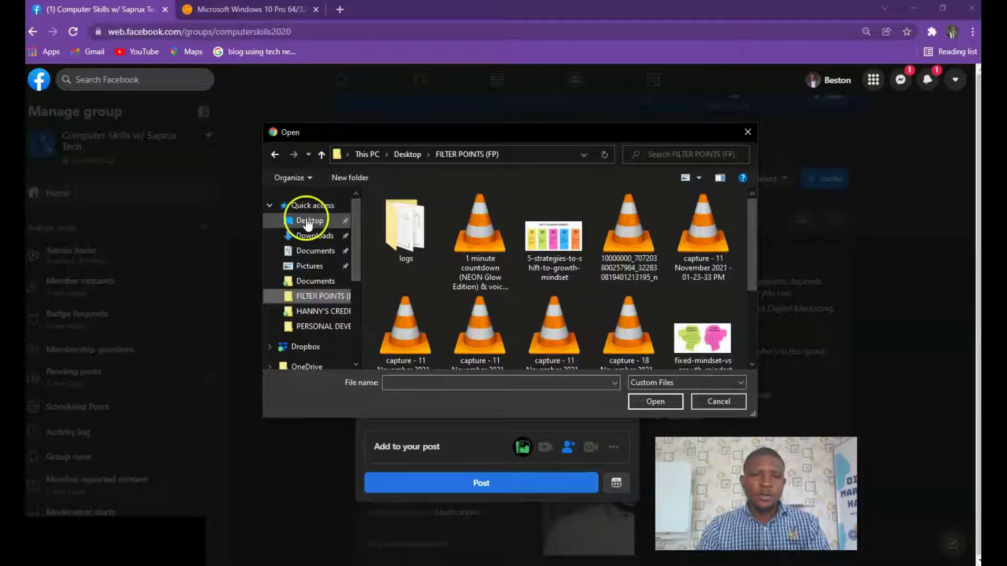
click(308, 221)
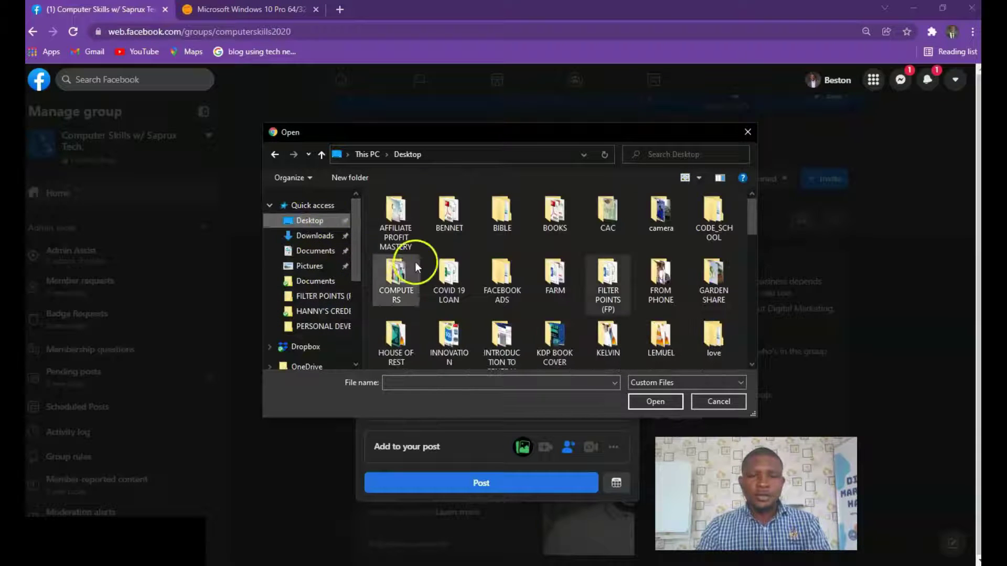
scroll(448, 269, down, 5)
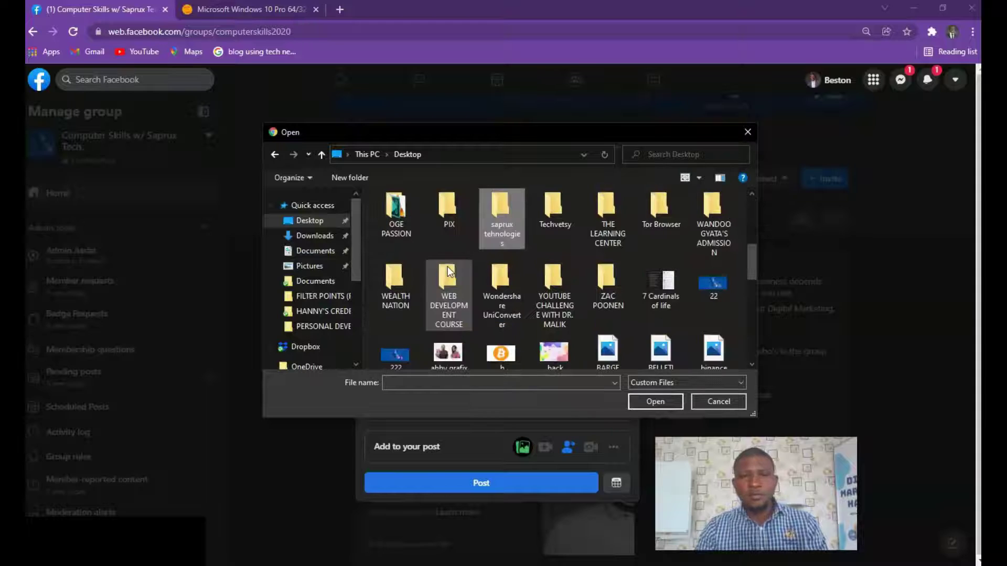
double_click(503, 210)
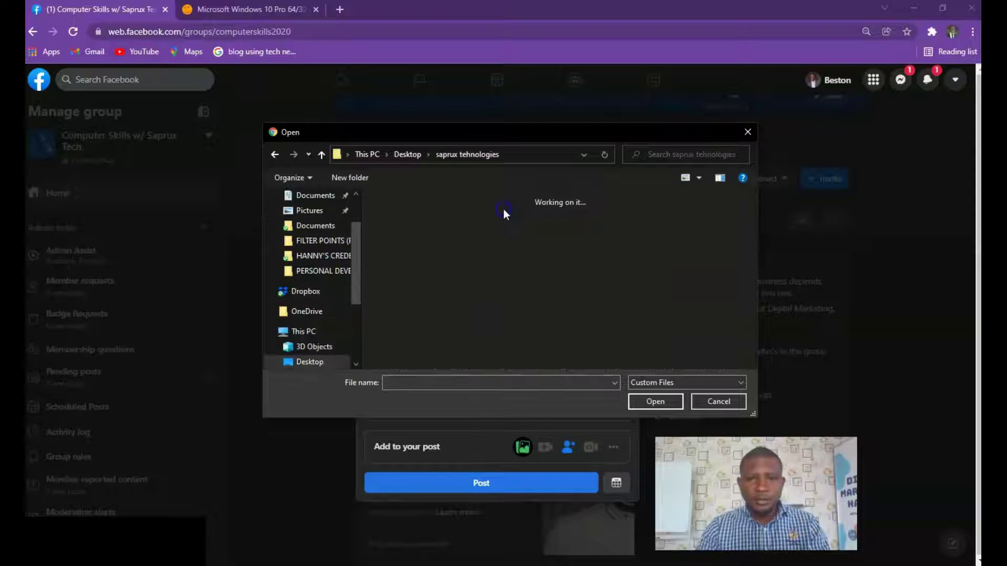
scroll(541, 283, down, 1)
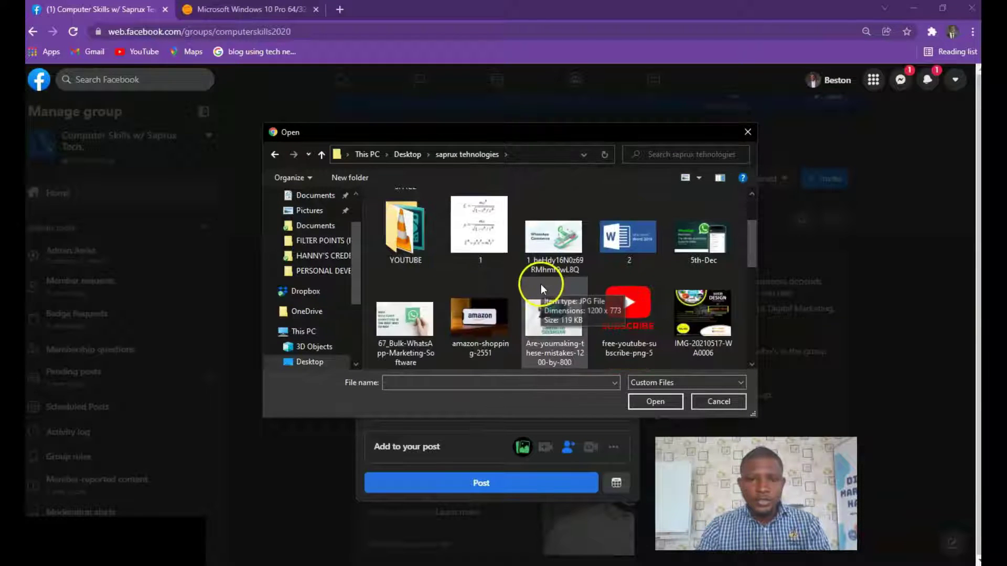
double_click(410, 231)
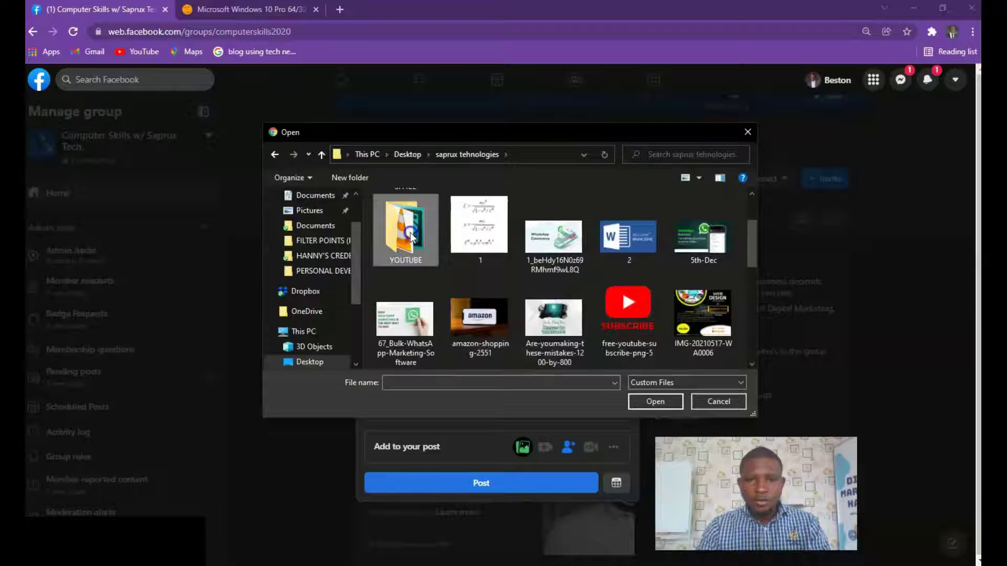
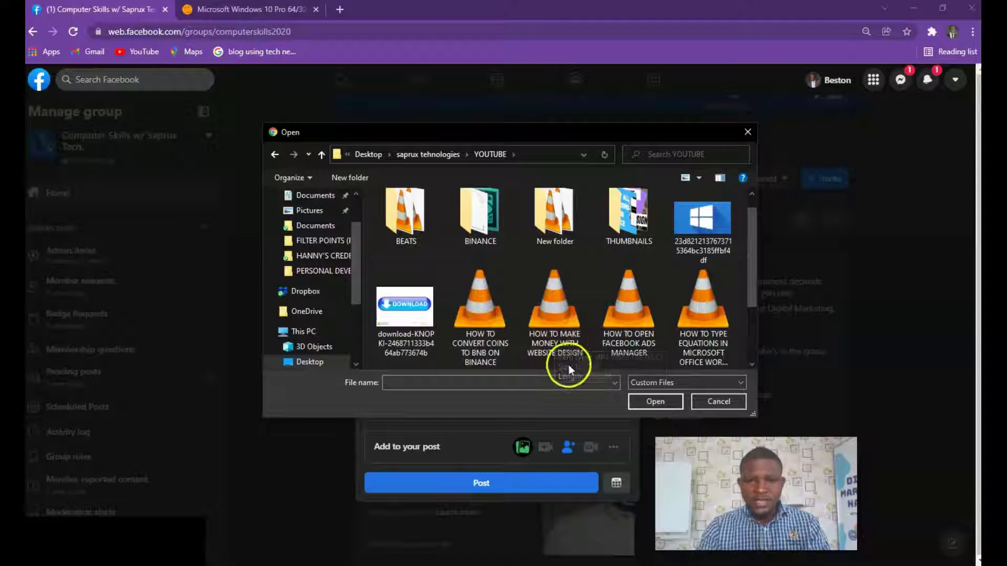
click(556, 329)
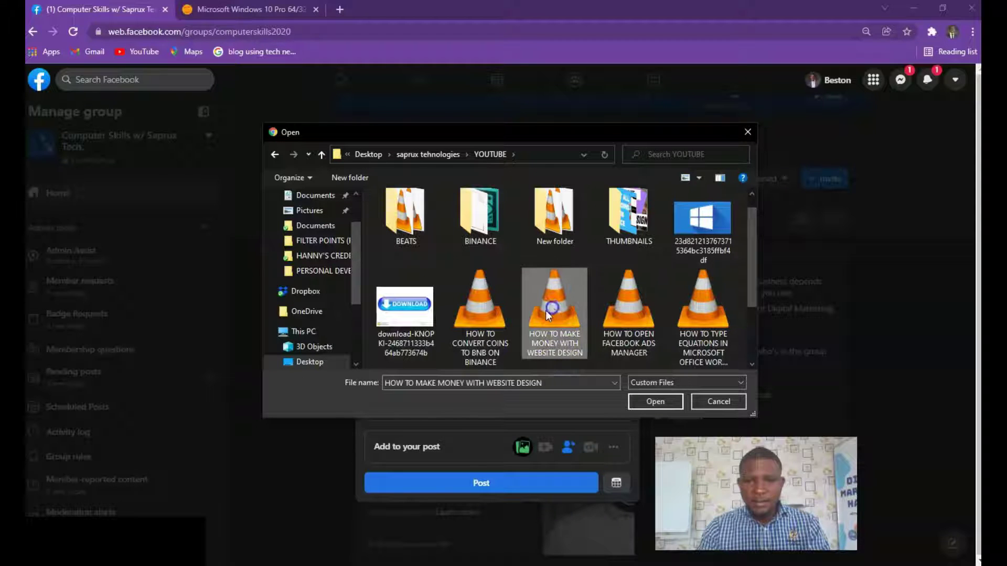
click(645, 402)
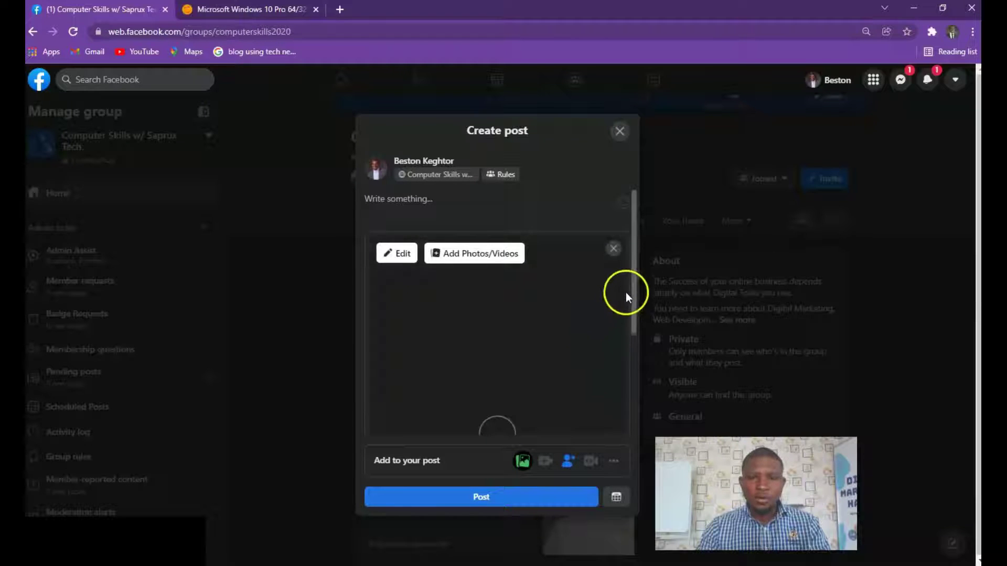
Check the attached video's loading progress and the media options in the group post form
drag(633, 270, 628, 236)
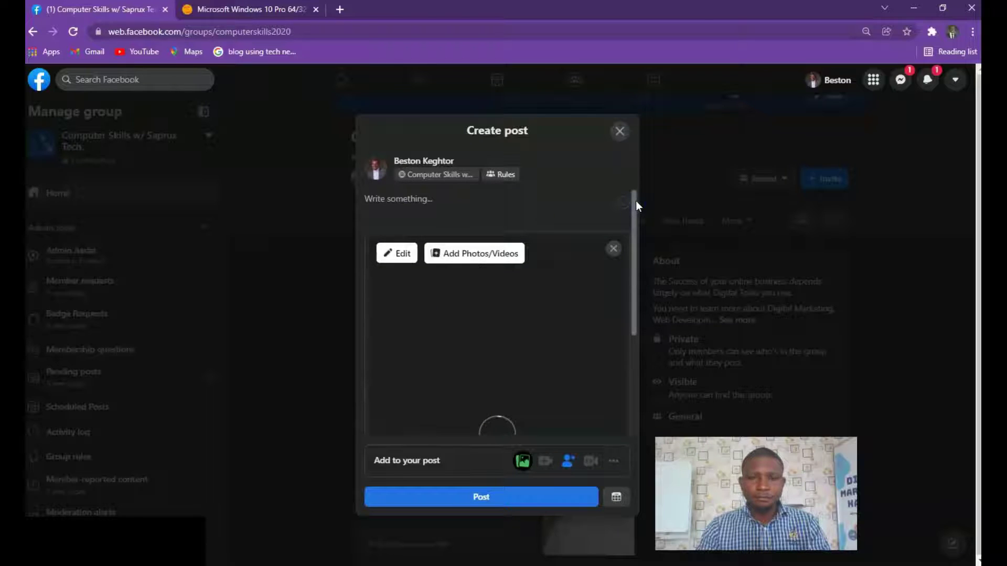
drag(627, 320, 559, 334)
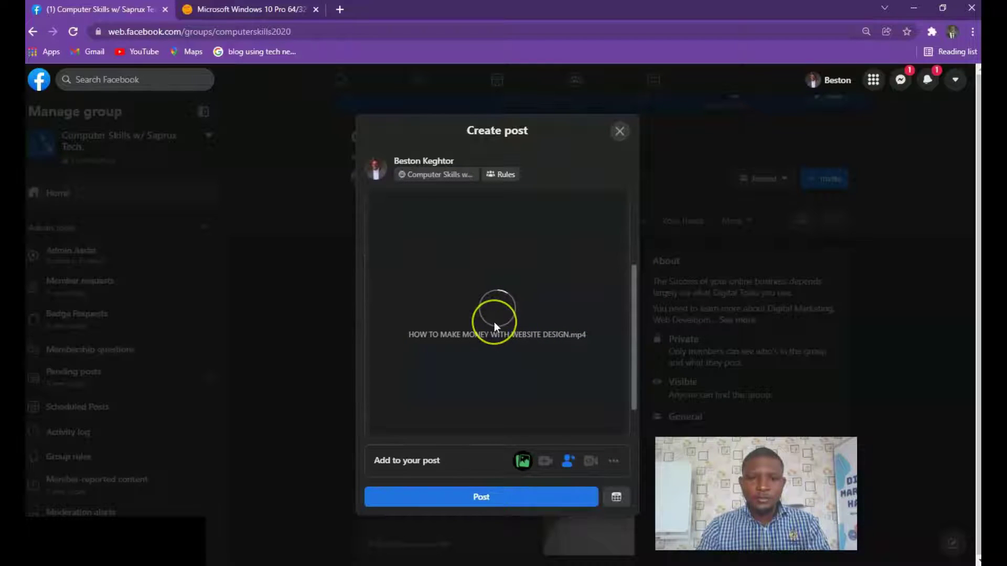
scroll(494, 322, down, 3)
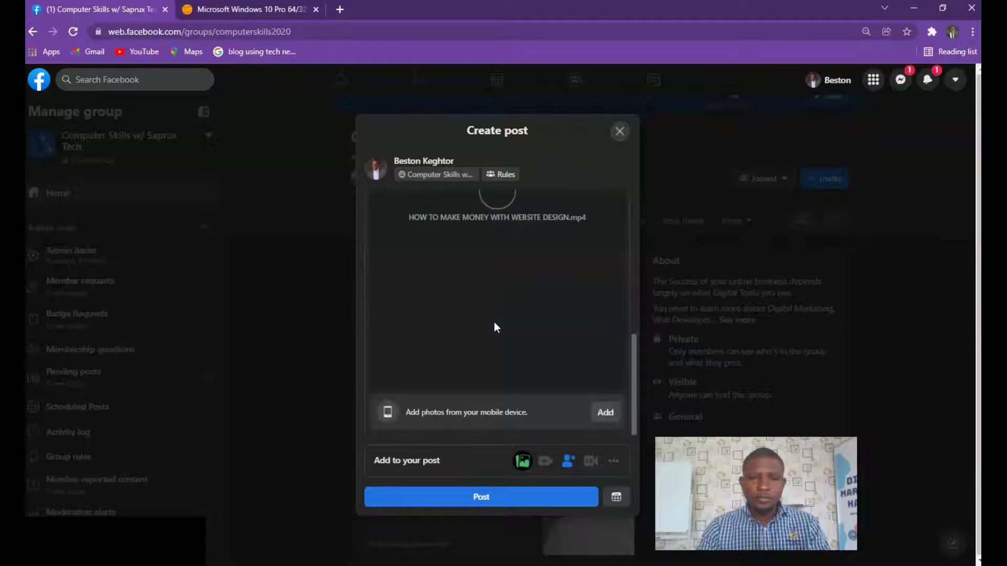
scroll(494, 322, up, 5)
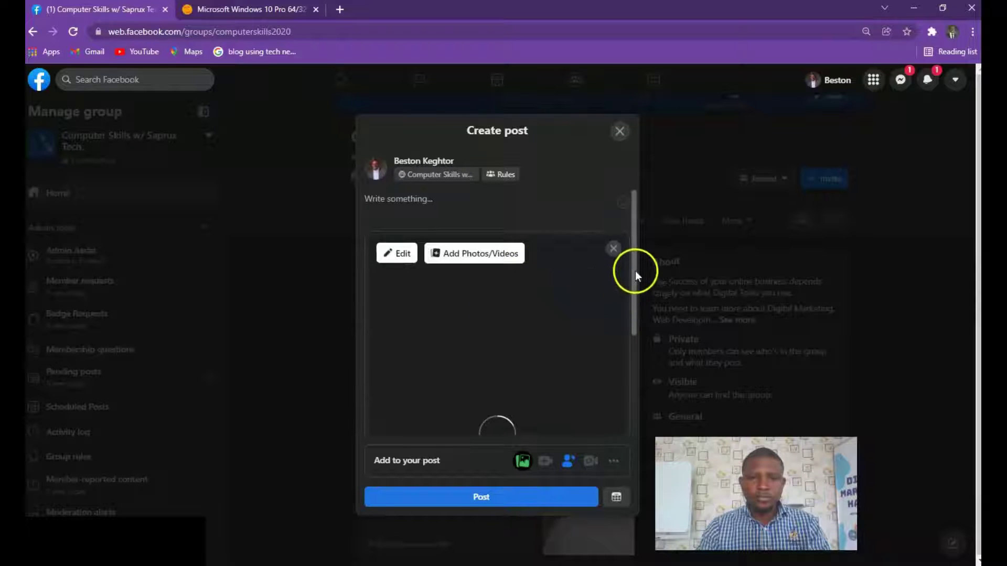
drag(635, 269, 629, 345)
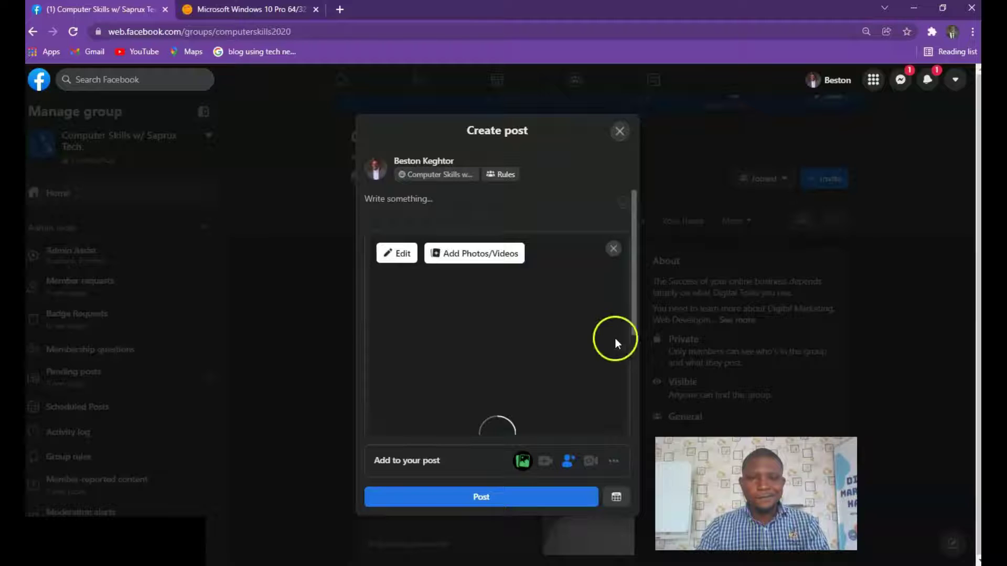
drag(633, 279, 638, 325)
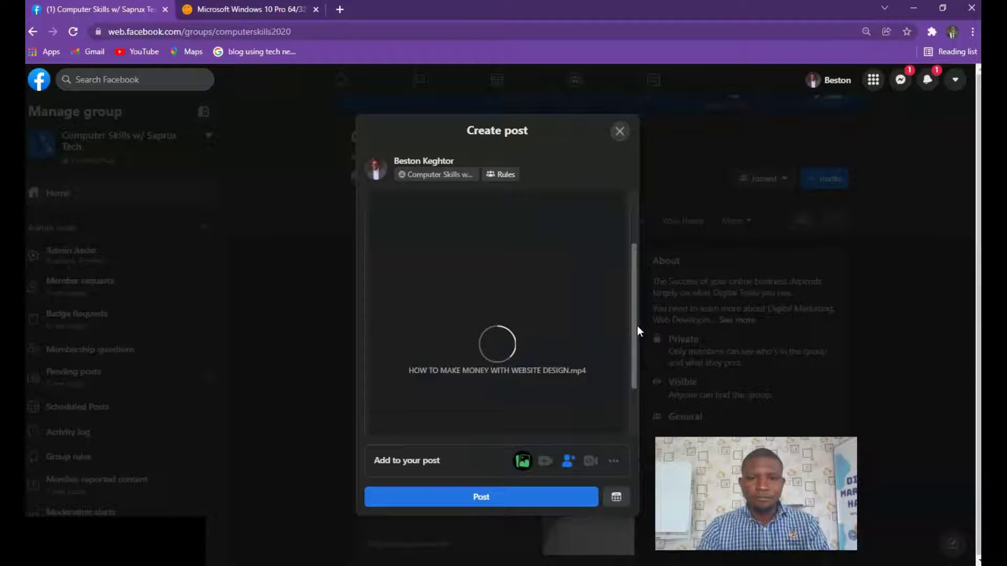
Edit the attached video's details and choose to upload an image file as its custom thumbnail
scroll(638, 326, up, 1)
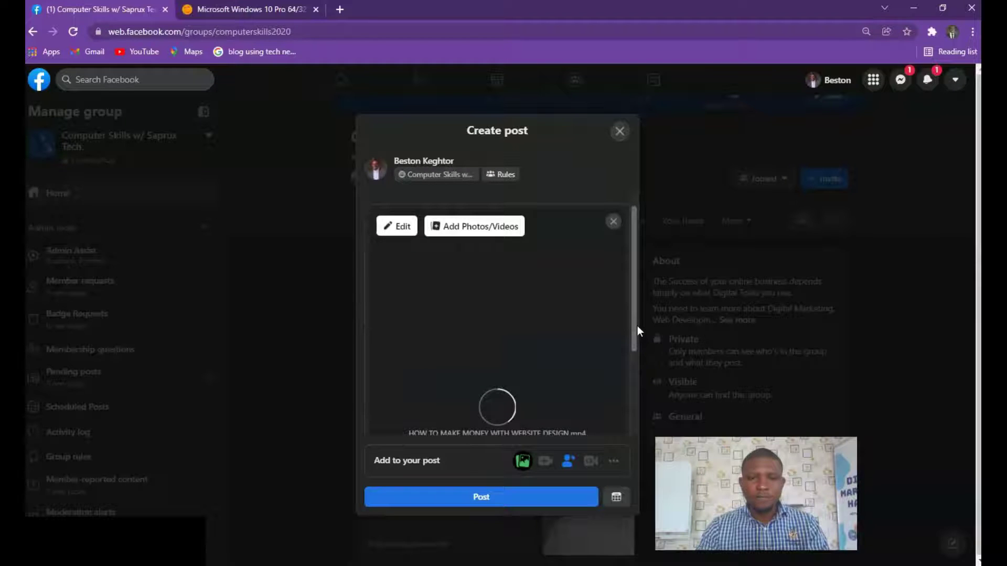
click(397, 226)
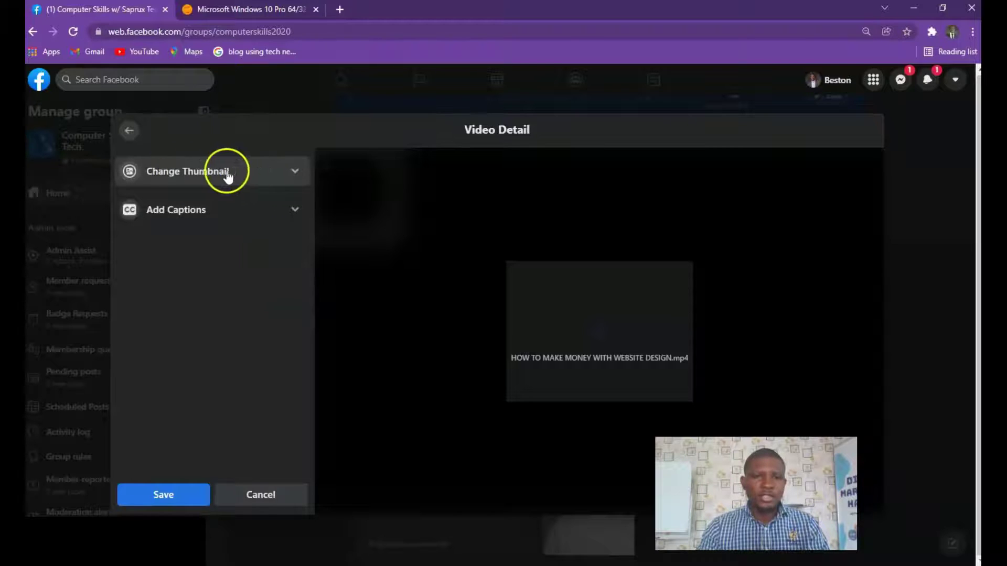
click(294, 172)
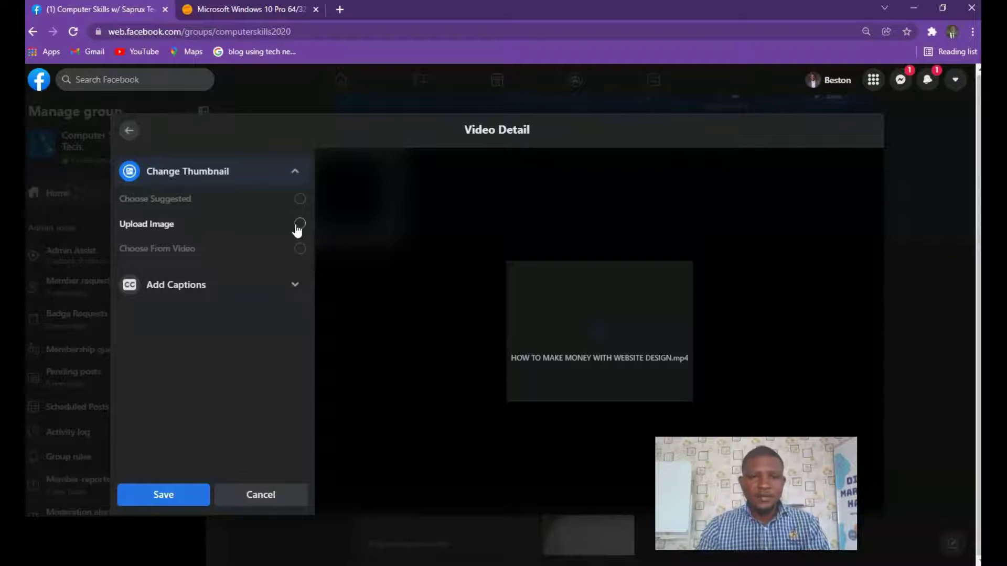
click(247, 223)
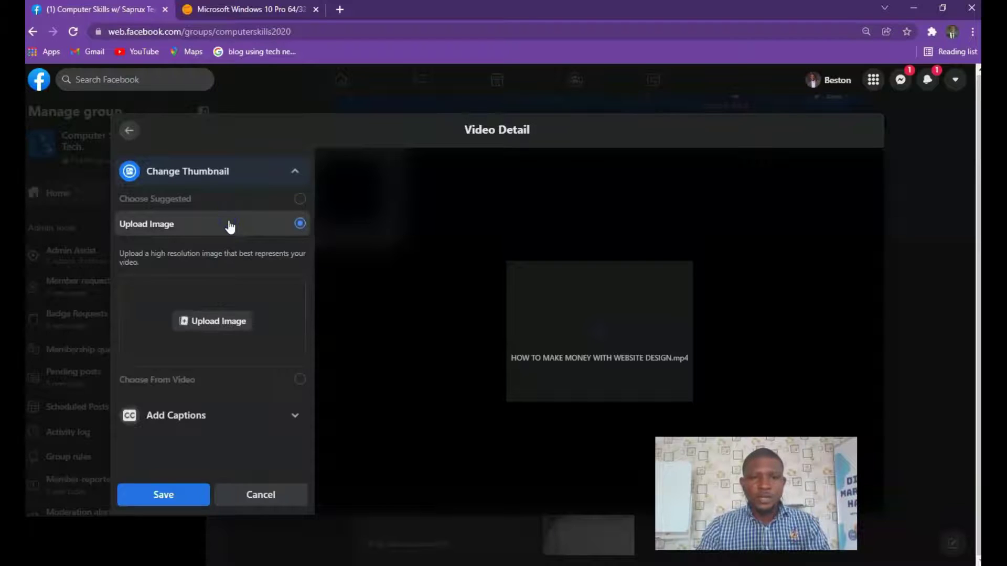
click(211, 323)
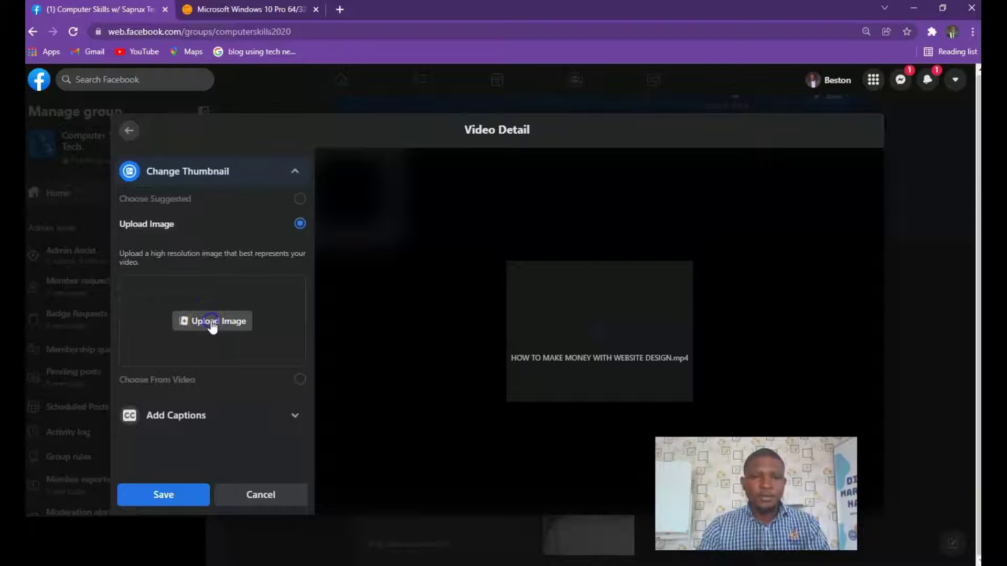
click(212, 322)
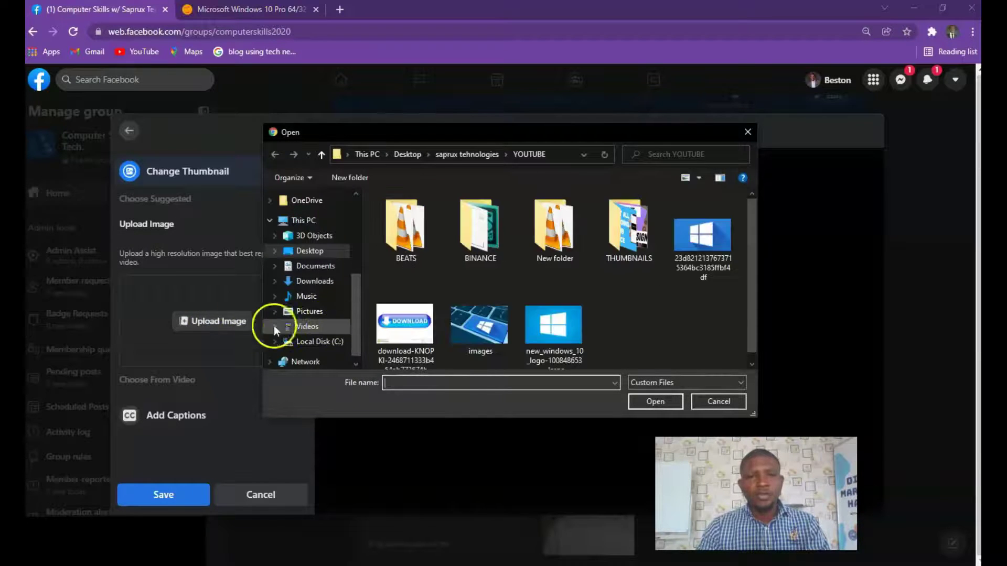
Show the THUMBNAILS folder as large icons and upload the How to make money with website design image as the video's thumbnail
double_click(626, 238)
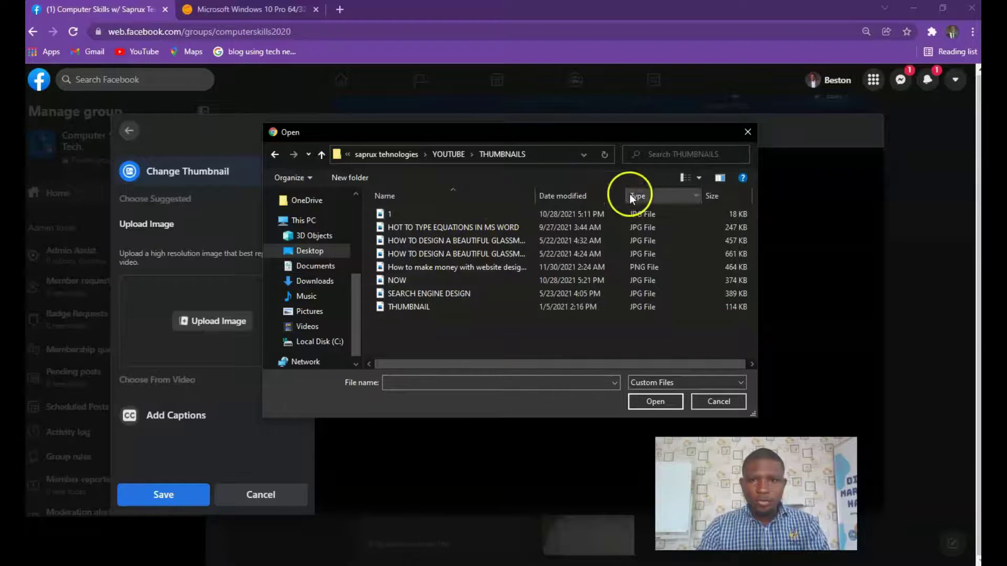
click(696, 179)
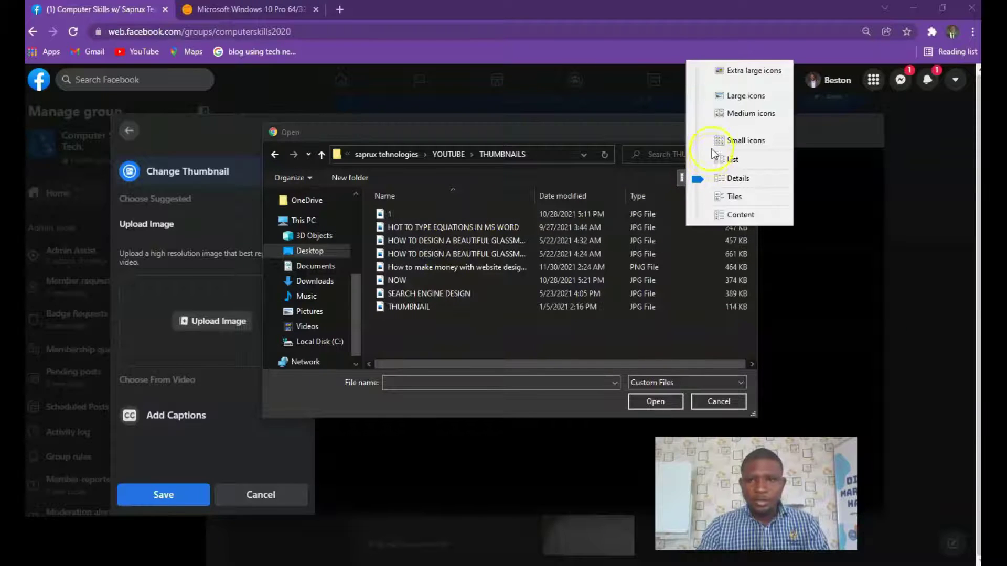
click(726, 94)
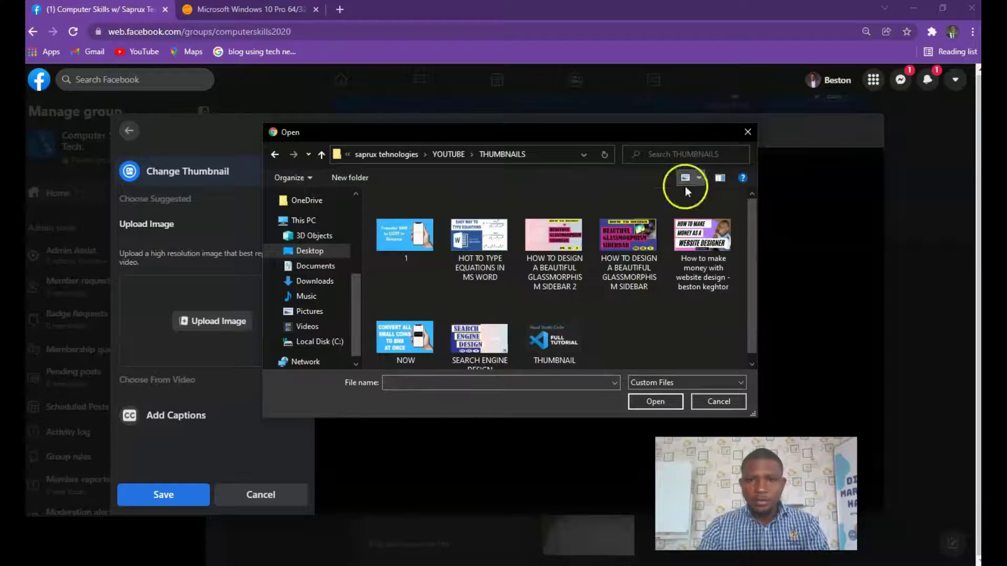
scroll(619, 318, down, 1)
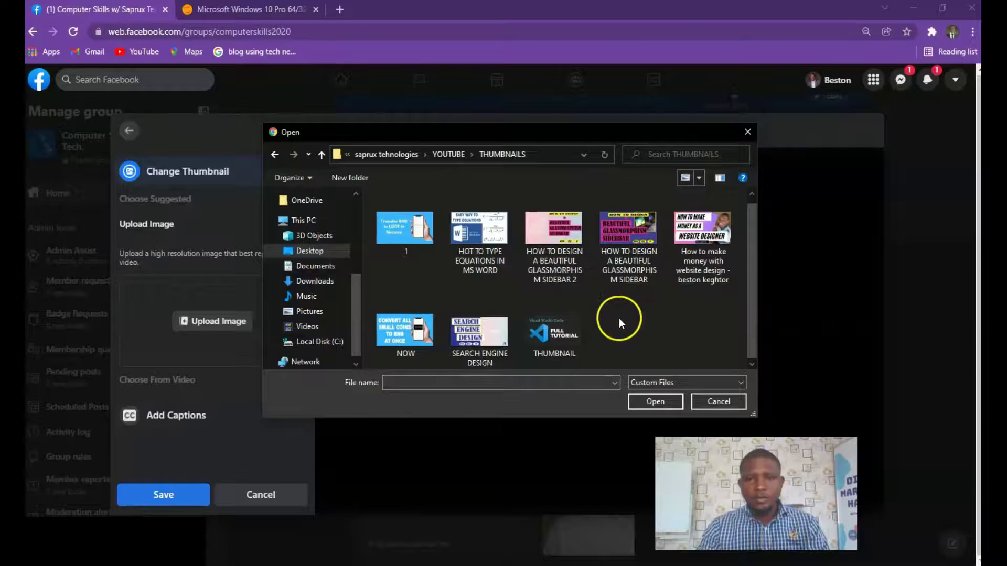
click(700, 231)
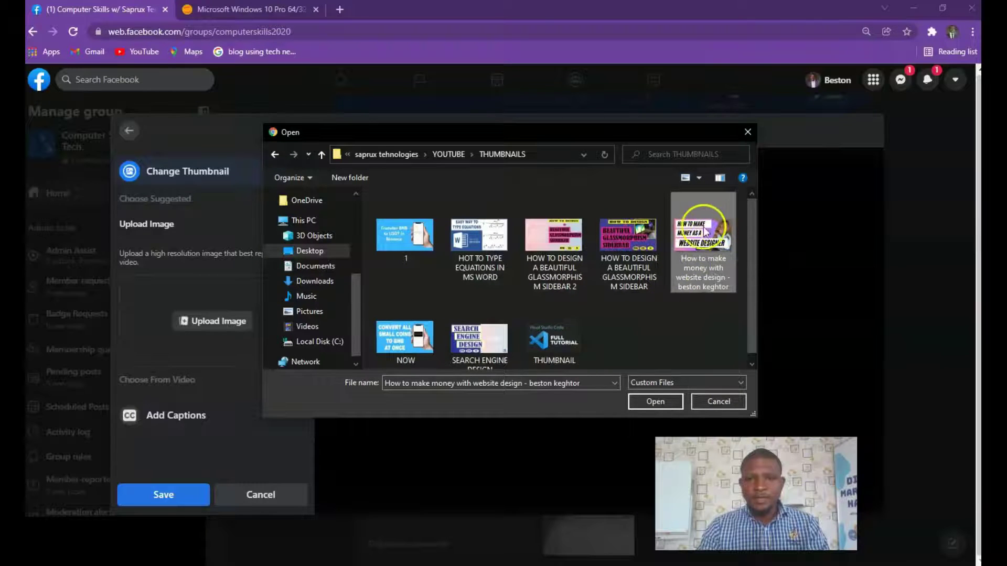
click(656, 402)
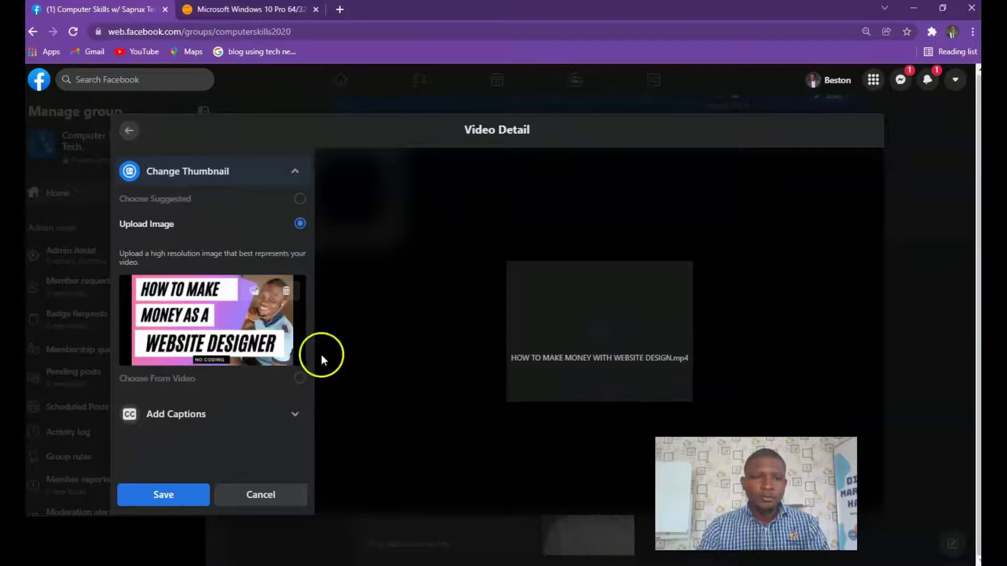
View the caption upload option for the video, and save the video details with the uploaded thumbnail
mouse_move(163, 319)
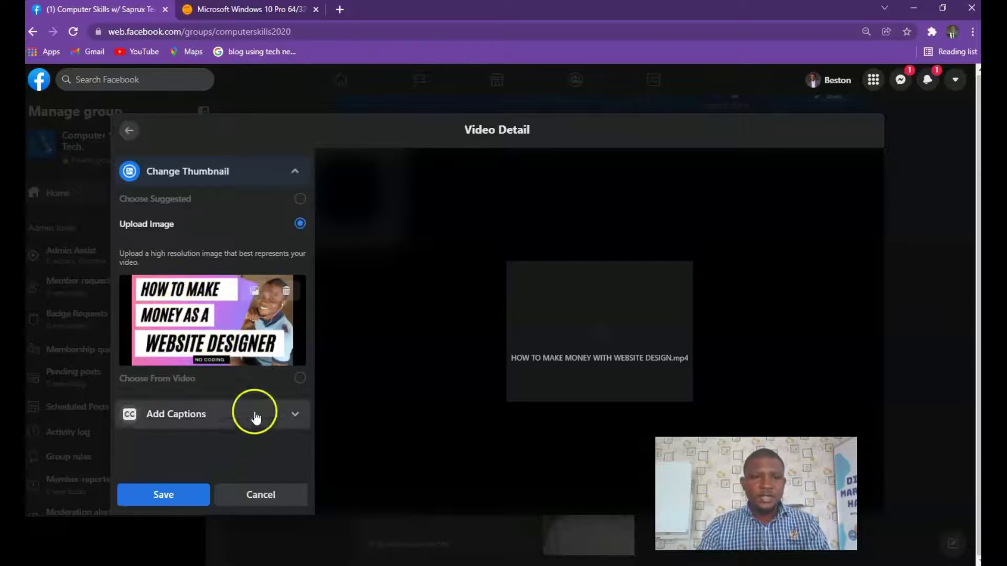
click(292, 423)
scroll(292, 424, down, 1)
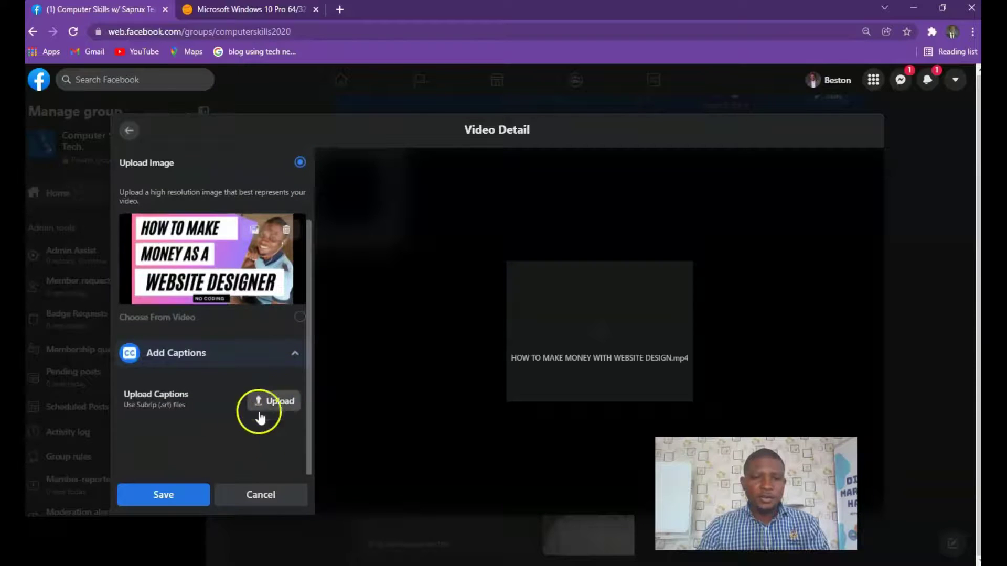
click(210, 353)
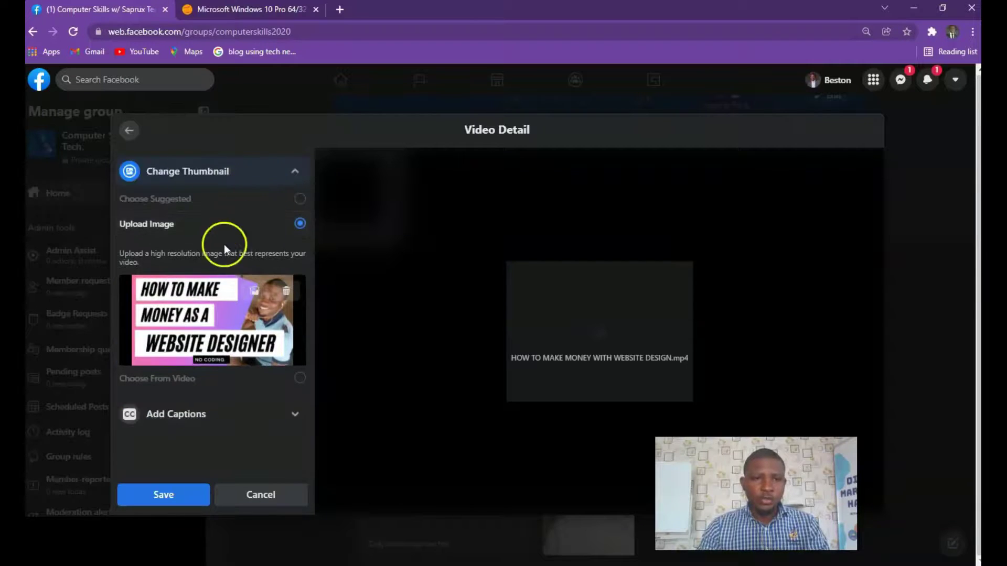
click(167, 495)
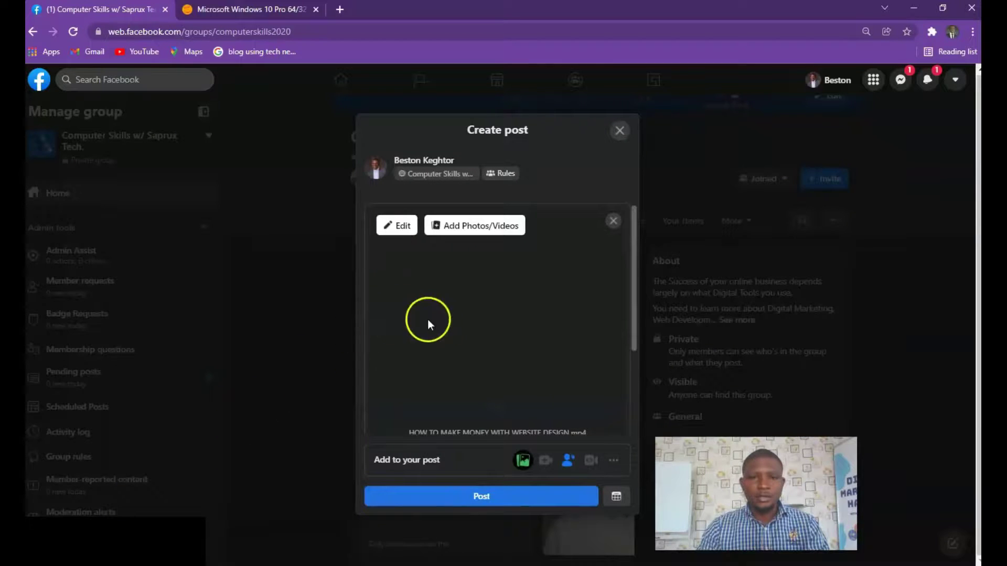
Write HOW TO MAKE MONEY AS A WEBSITE DESIGNER as the group post's text, followed by a line break
scroll(465, 330, down, 4)
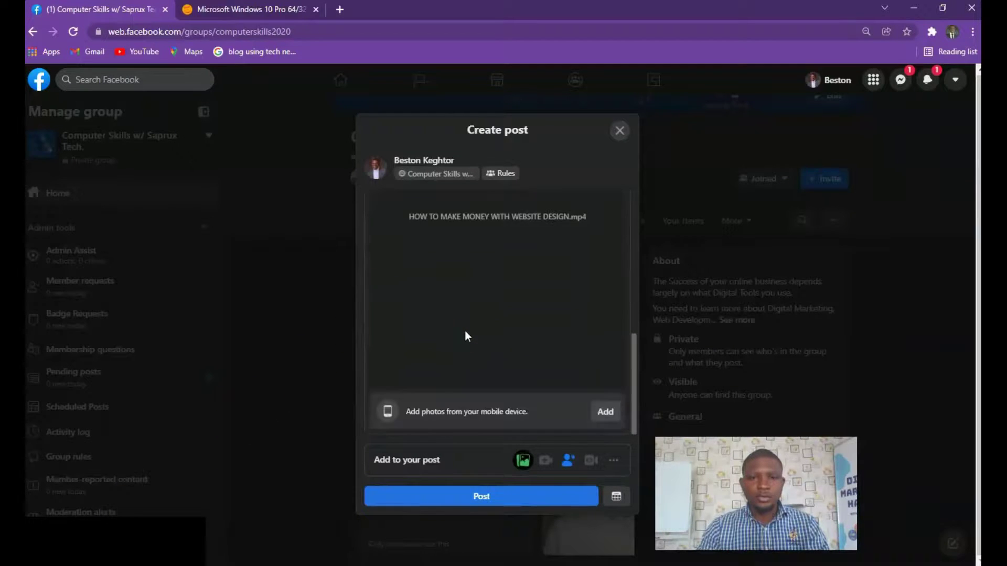
scroll(465, 331, up, 3)
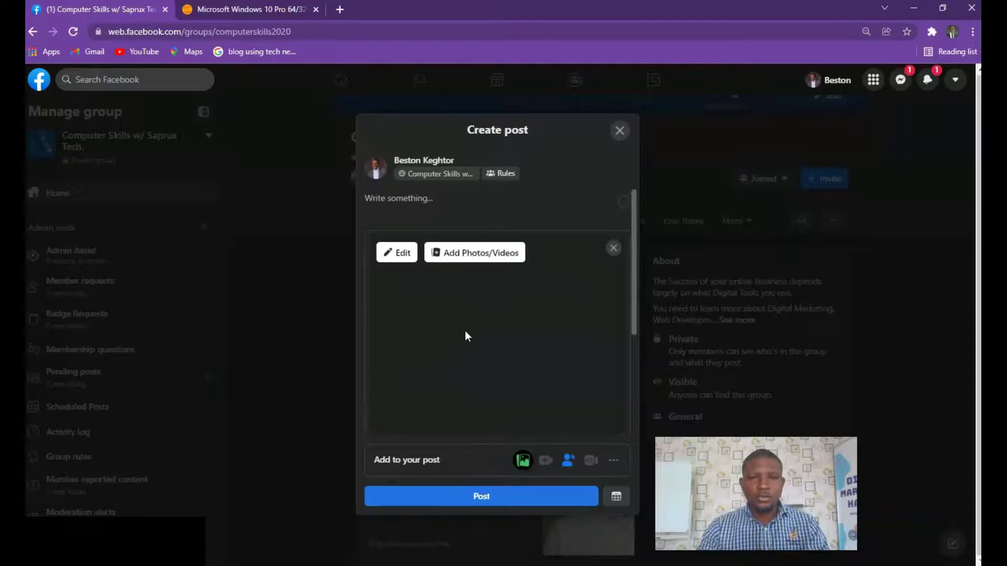
click(450, 203)
scroll(546, 300, down, 3)
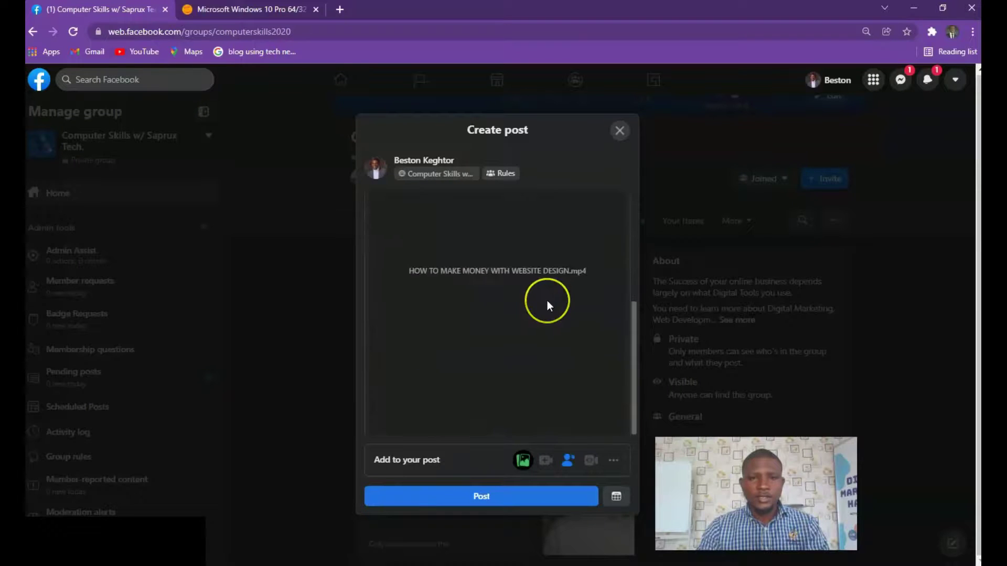
scroll(546, 306, up, 3)
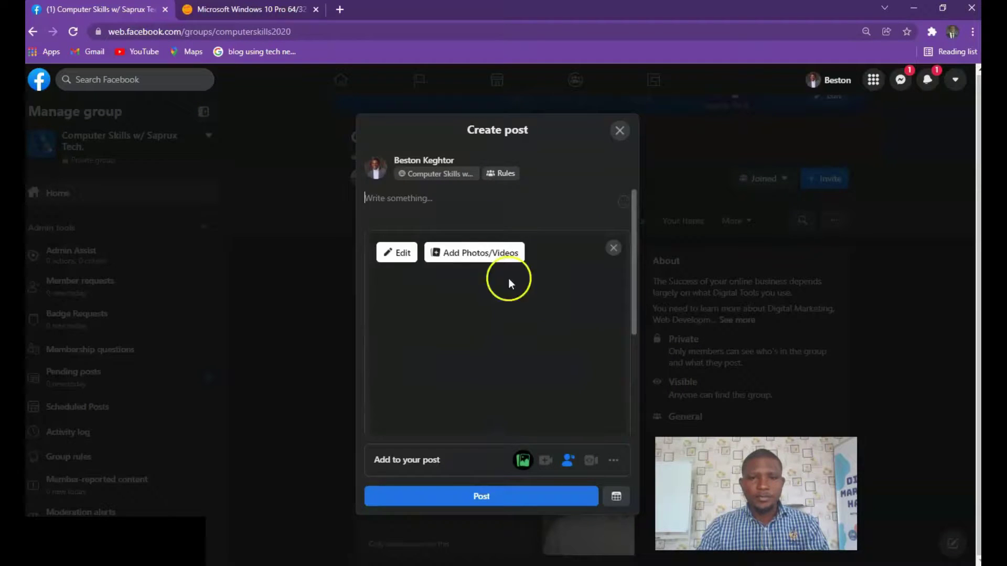
click(431, 200)
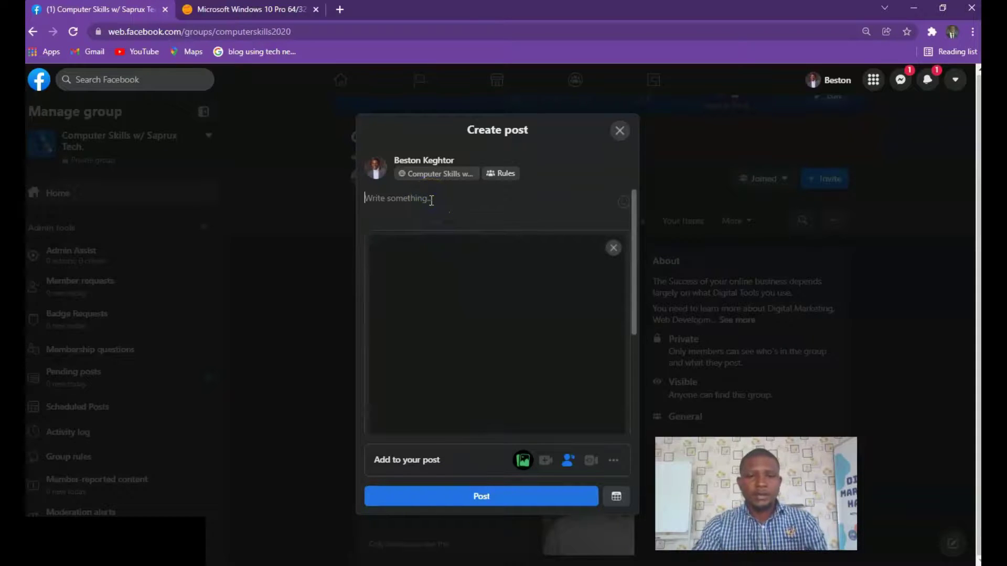
text(HOW TO MAKE )
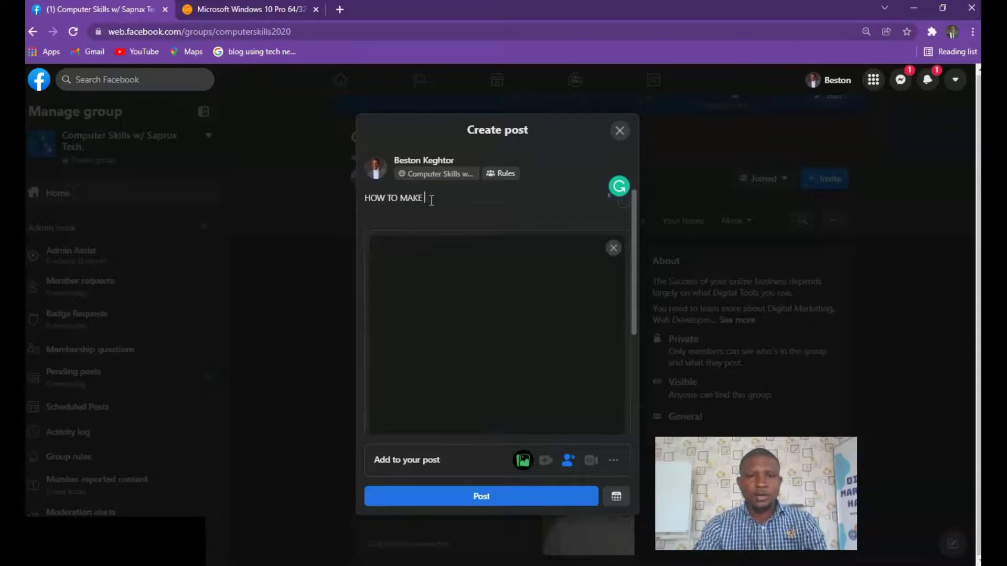
text(MONEY WITH)
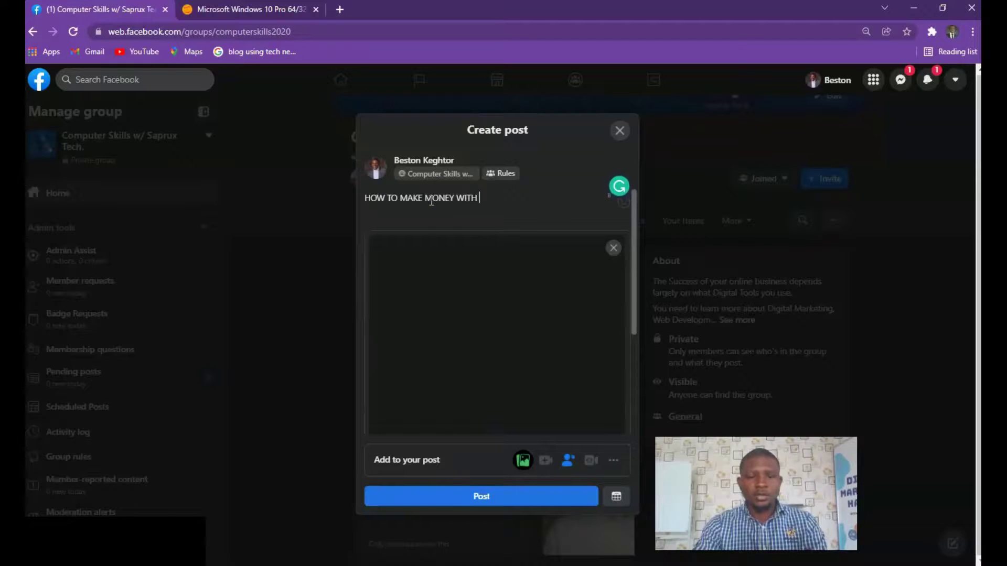
key(BackSpace)
key(BackSpace)
key(BackSpace)
key(BackSpace)
key(BackSpace)
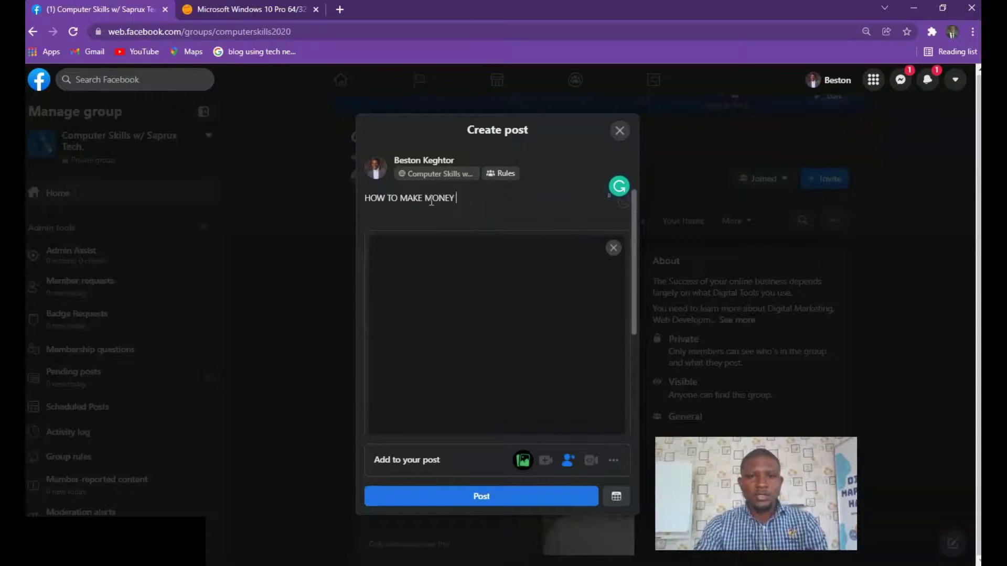
text(AS A WEBS)
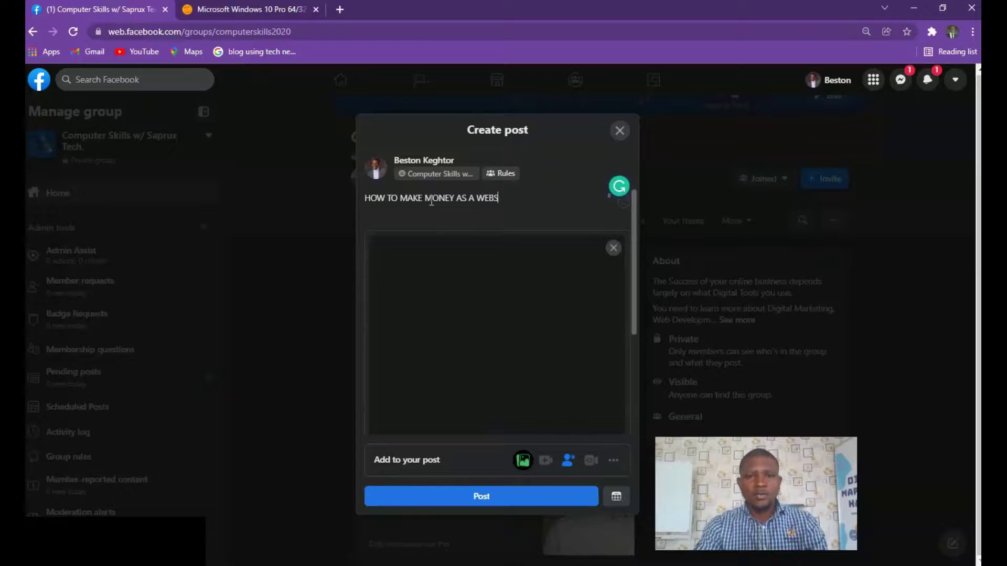
text(ITE DESIGNER)
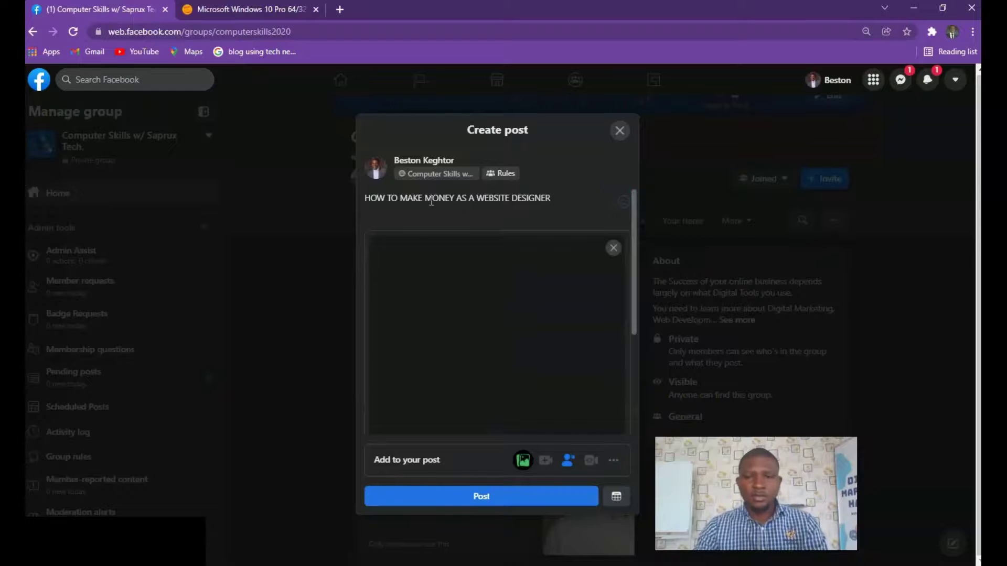
key(Return)
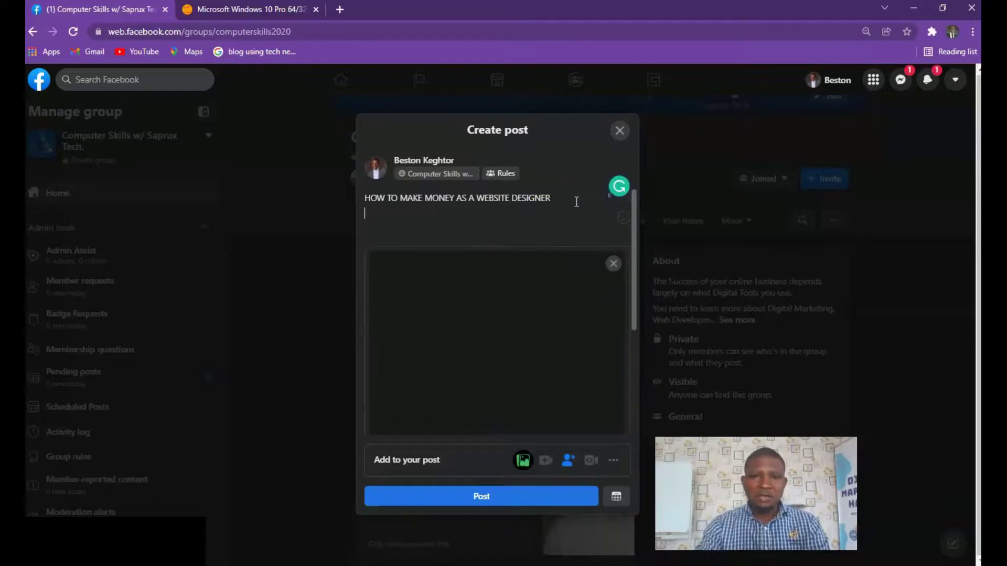
text(H)
key(BackSpace)
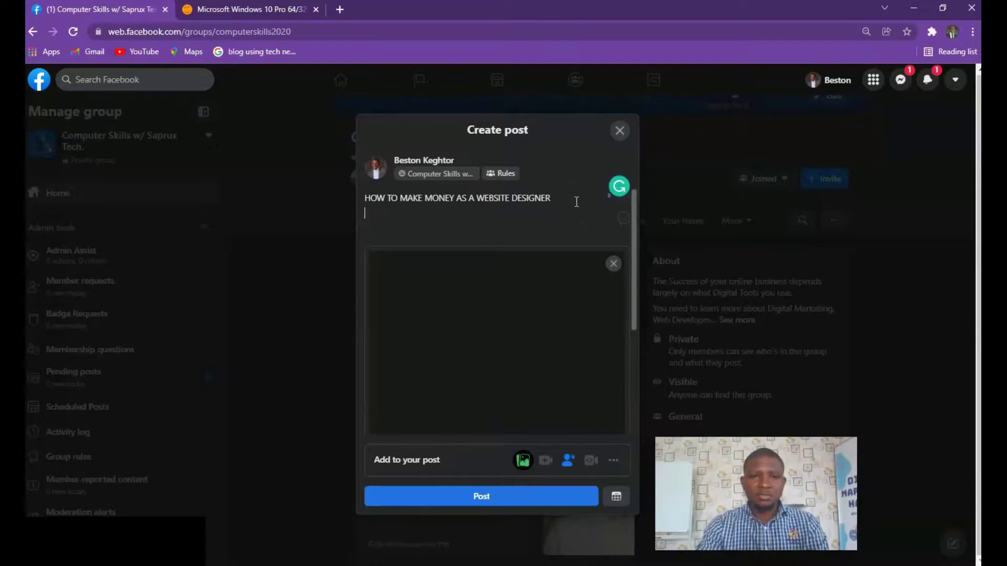
Review the attached video in the post form and publish the post to the group
click(495, 244)
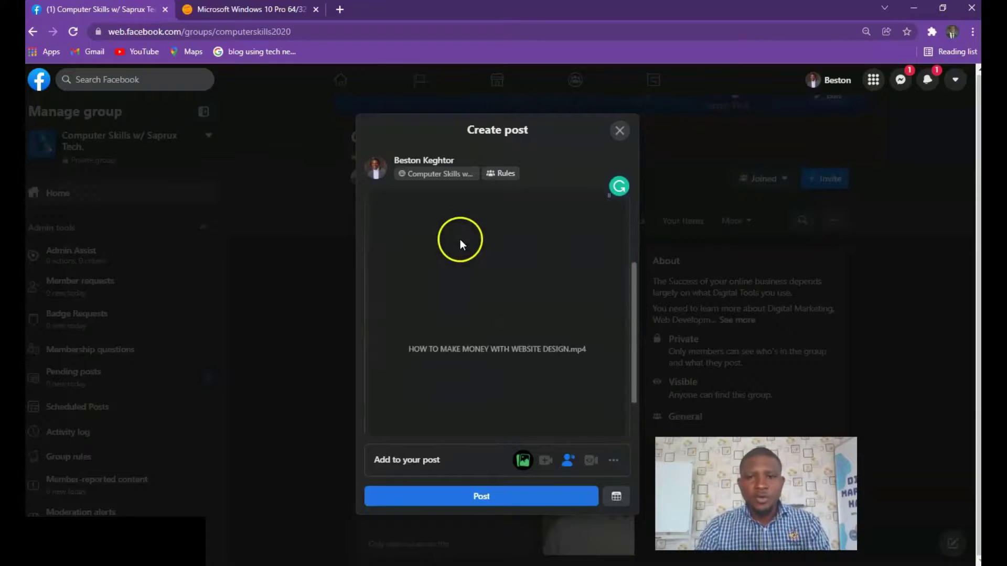
scroll(462, 240, down, 3)
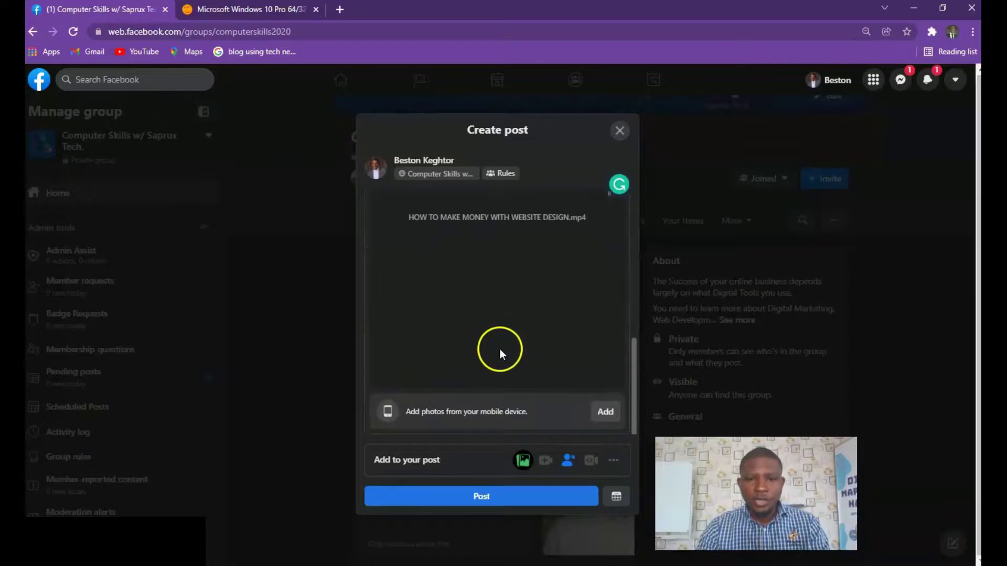
scroll(502, 297, up, 3)
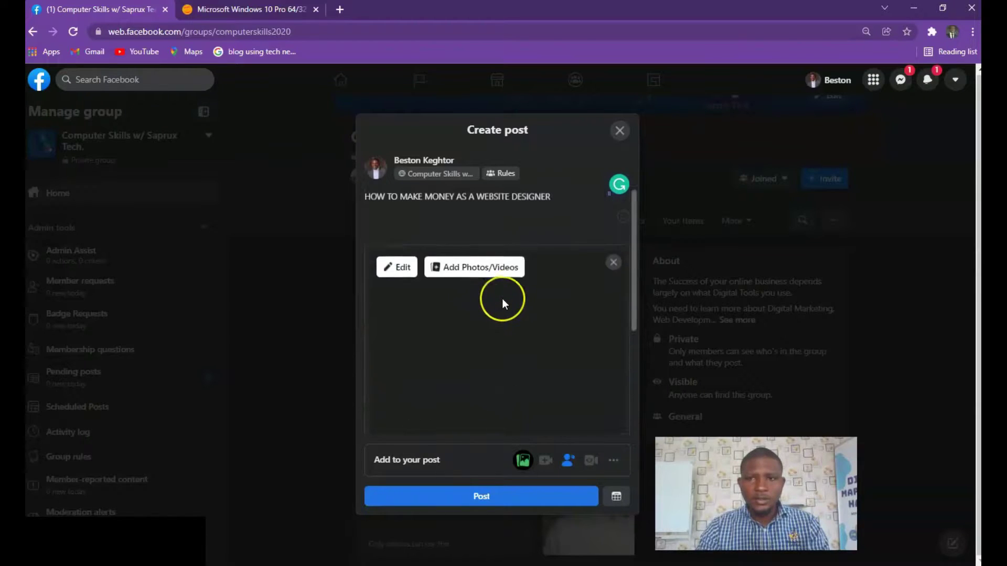
scroll(502, 298, down, 1)
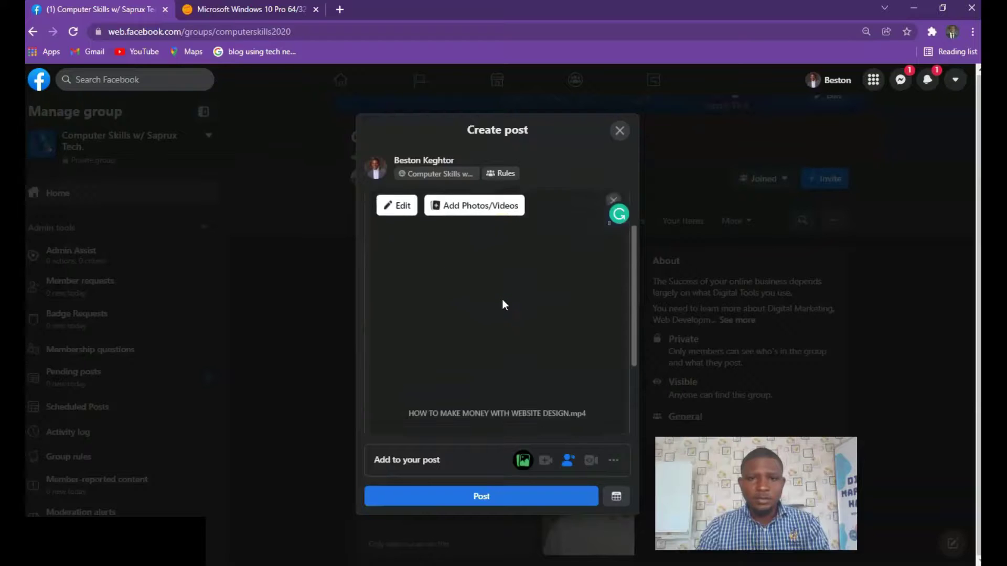
scroll(501, 301, down, 3)
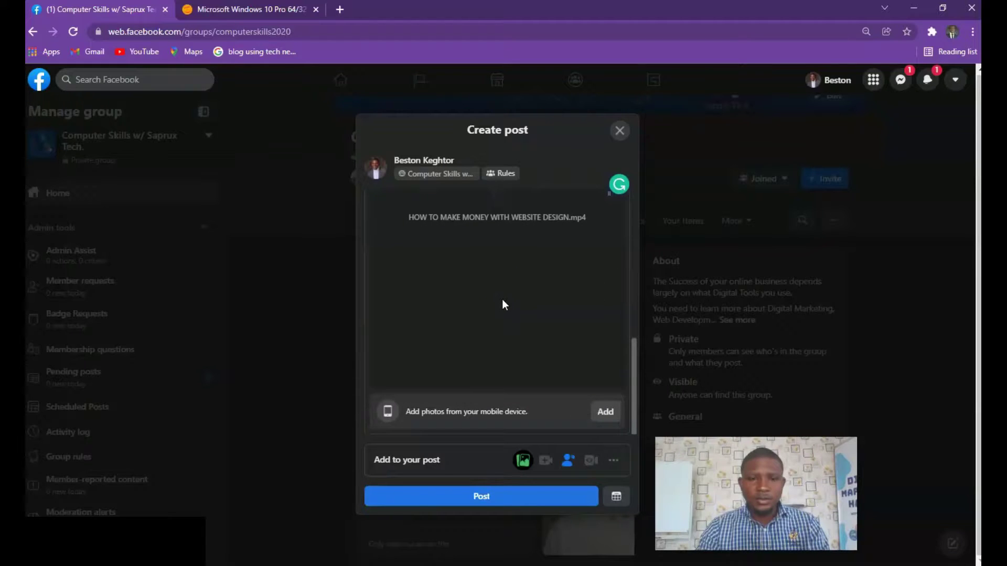
click(486, 499)
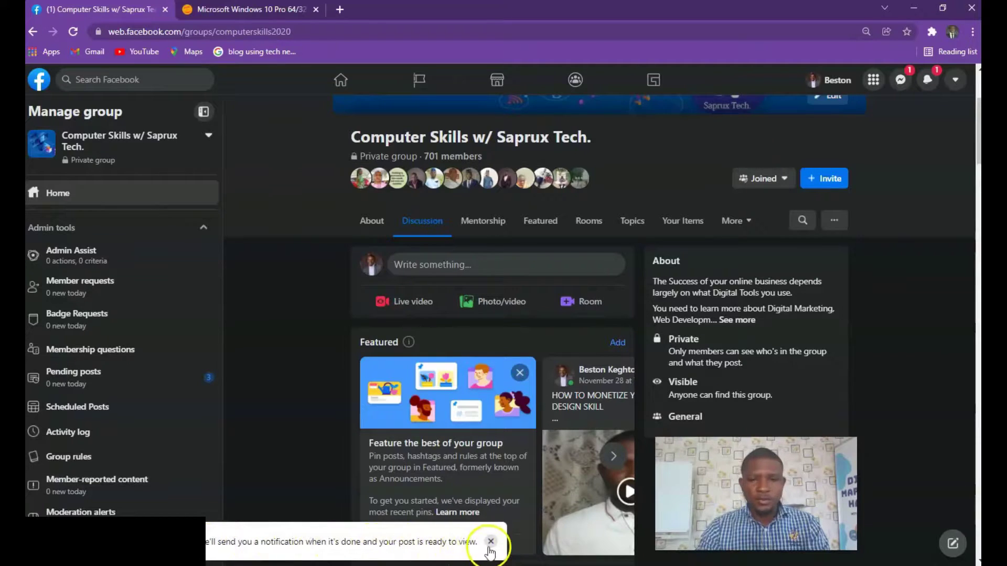
Check the group's discussion feed for the processing status of the submitted video post
scroll(305, 382, down, 1)
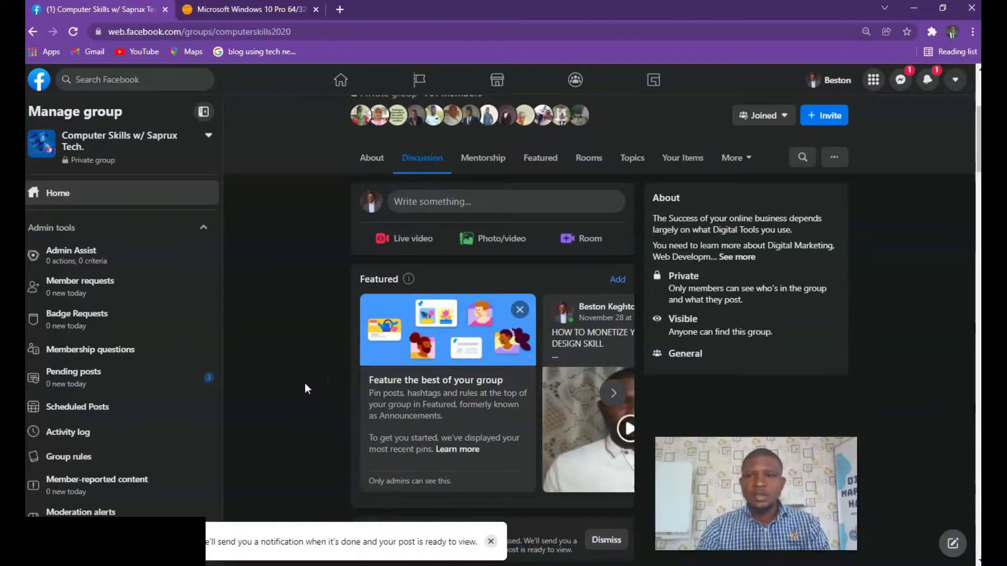
scroll(306, 388, down, 3)
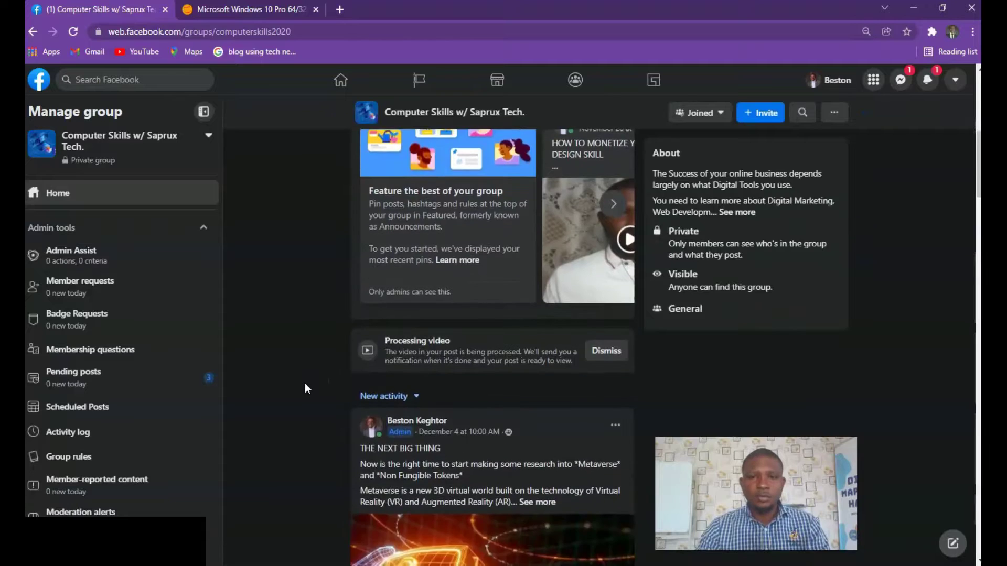
scroll(305, 388, up, 5)
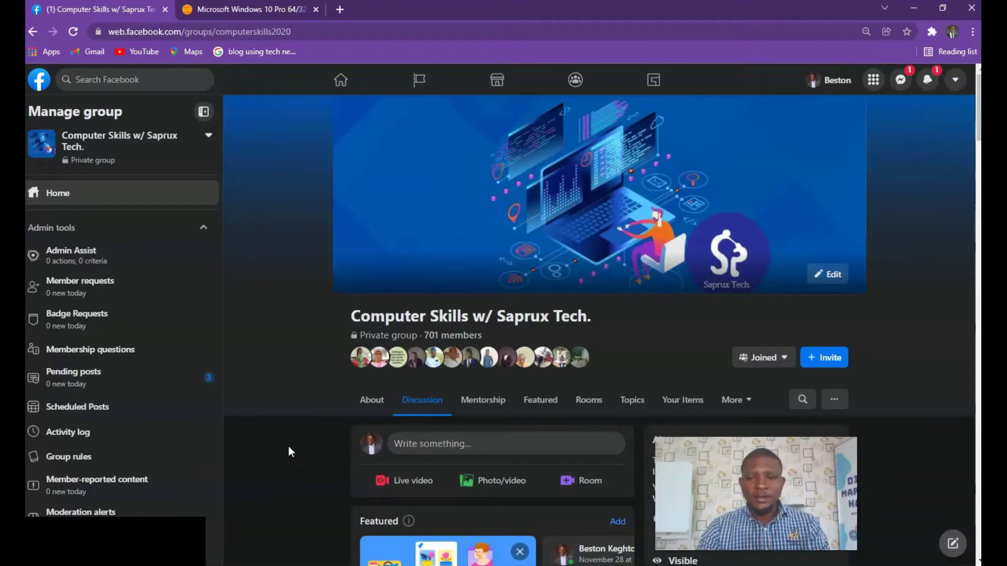
scroll(289, 451, down, 1)
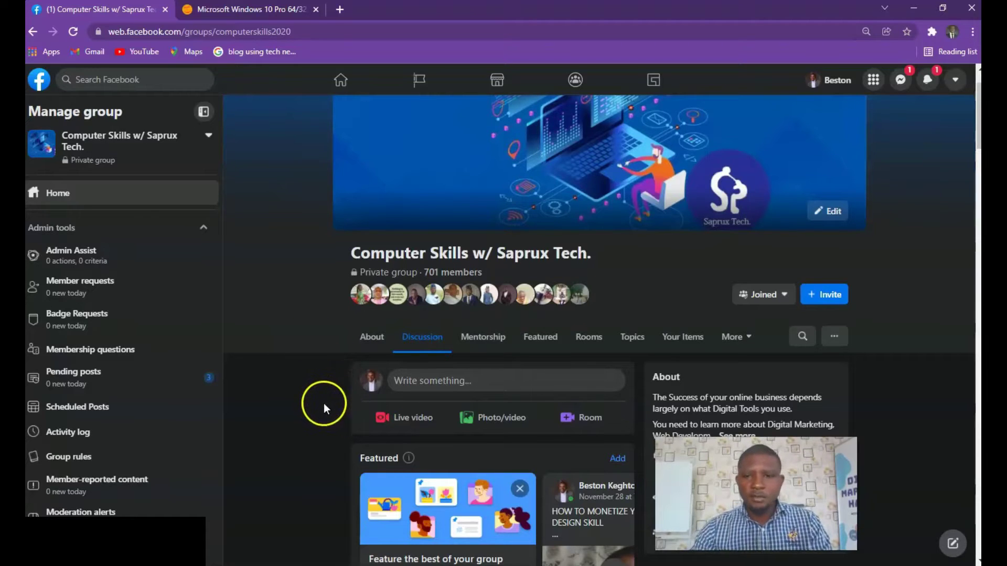
scroll(294, 466, down, 1)
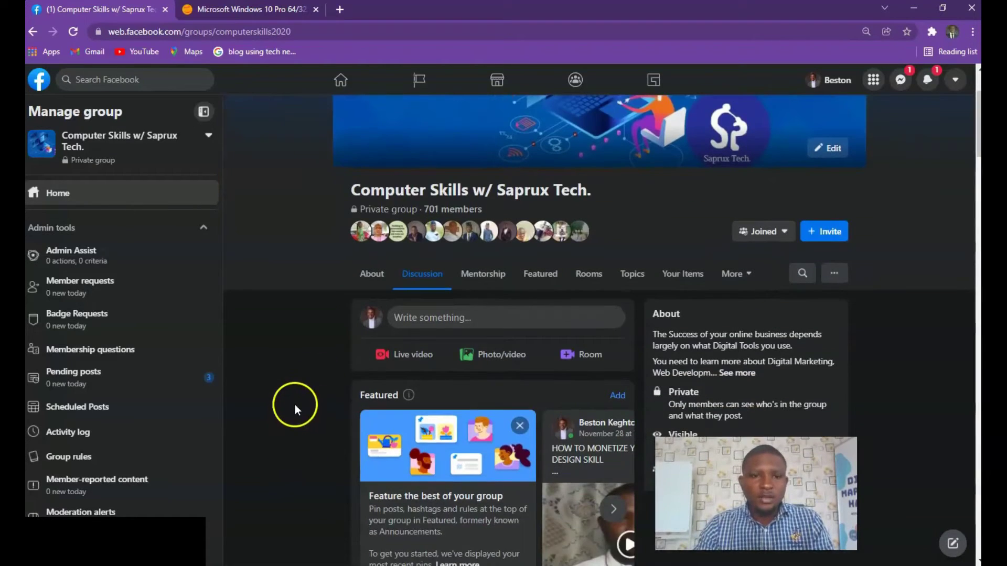